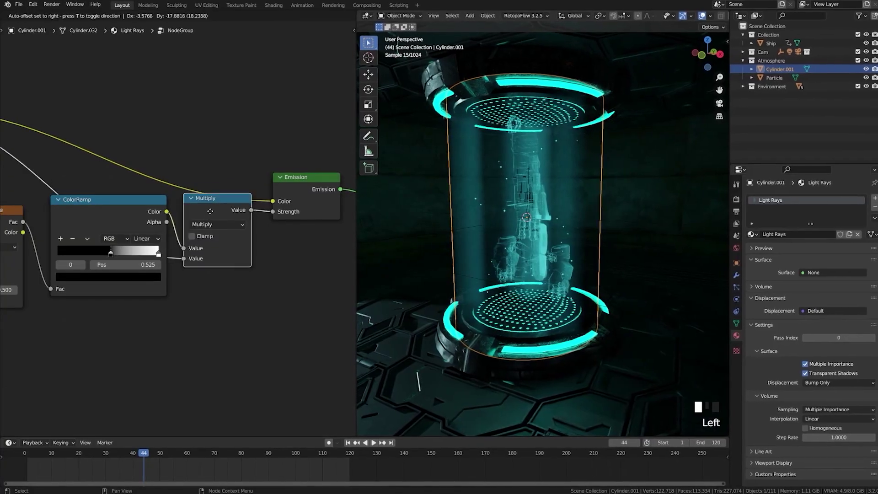
# Place the Multiply node between the ColorRamp and Emission nodes in the Light Rays material's node group
pyautogui.click(213, 221)
pyautogui.moveTo(285, 203); pyautogui.dragTo(295, 245, button='middle')
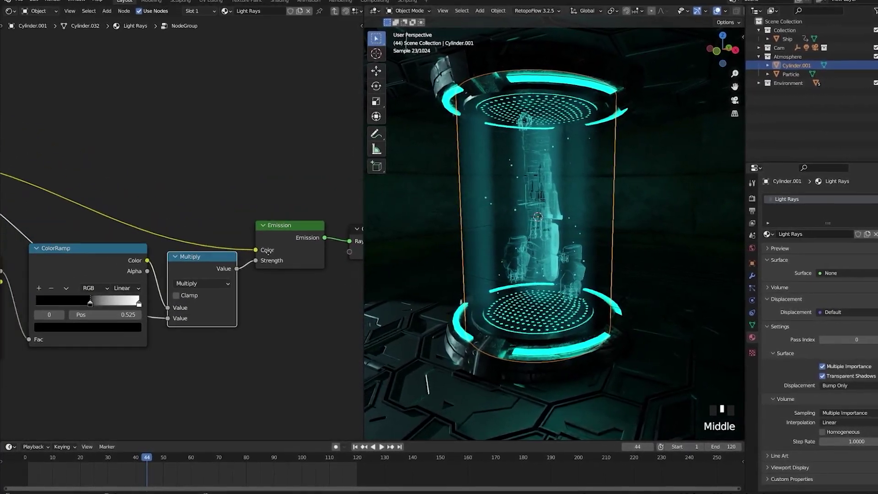
pyautogui.scroll(-2, 252, 242)
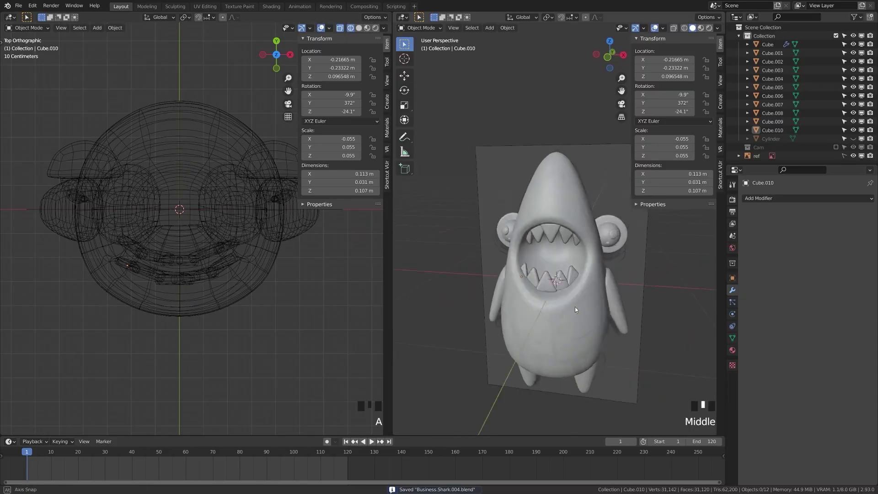
pyautogui.moveTo(476, 297); pyautogui.dragTo(530, 303, button='middle')
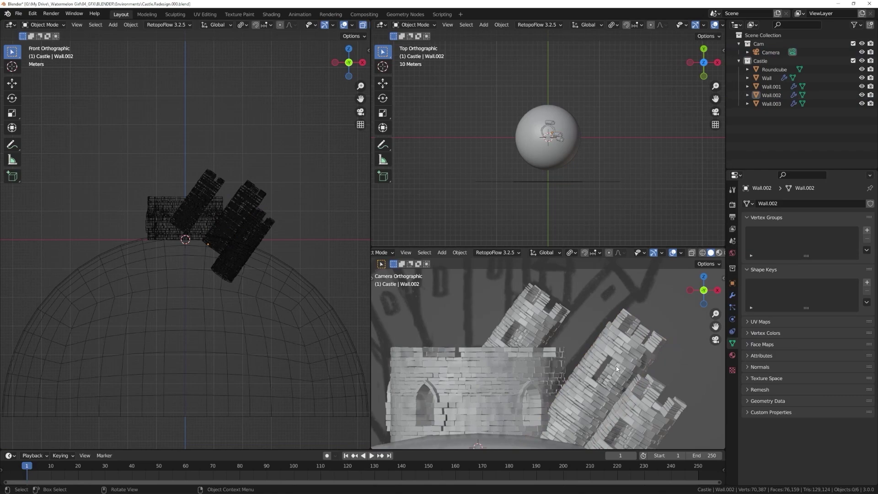
# Reposition the leaning Wall.002 tower on the sphere's slope beside the main castle wall
pyautogui.click(617, 366)
pyautogui.press('g')
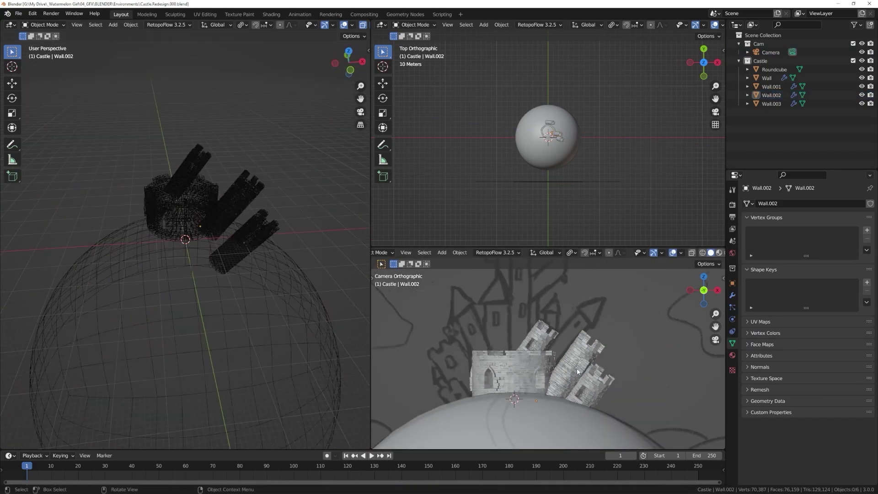
pyautogui.press('g')
pyautogui.click(223, 254)
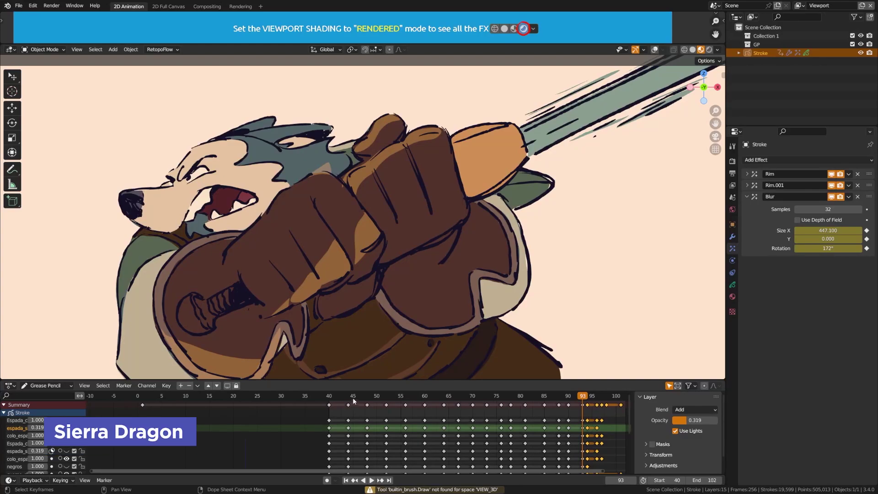
# Preview the Grease Pencil demo animations by playing and scrubbing them and viewing their scenes from several angles
pyautogui.press('space')
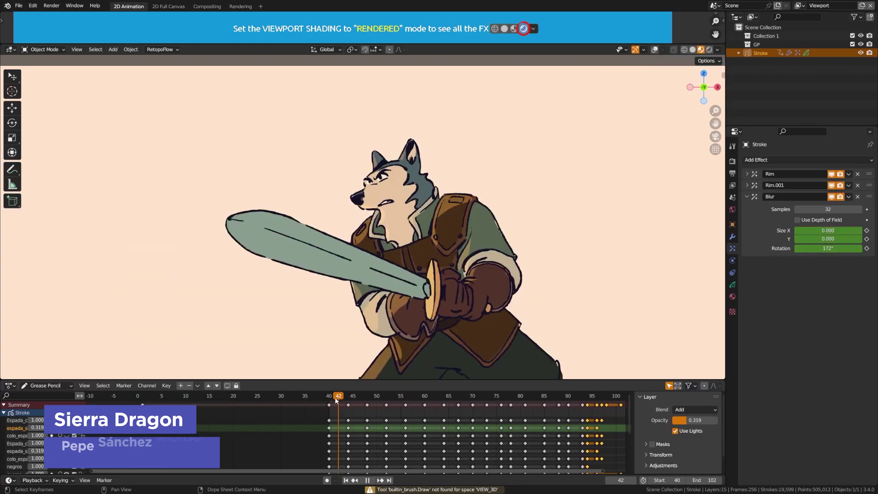
pyautogui.moveTo(568, 415); pyautogui.dragTo(333, 430)
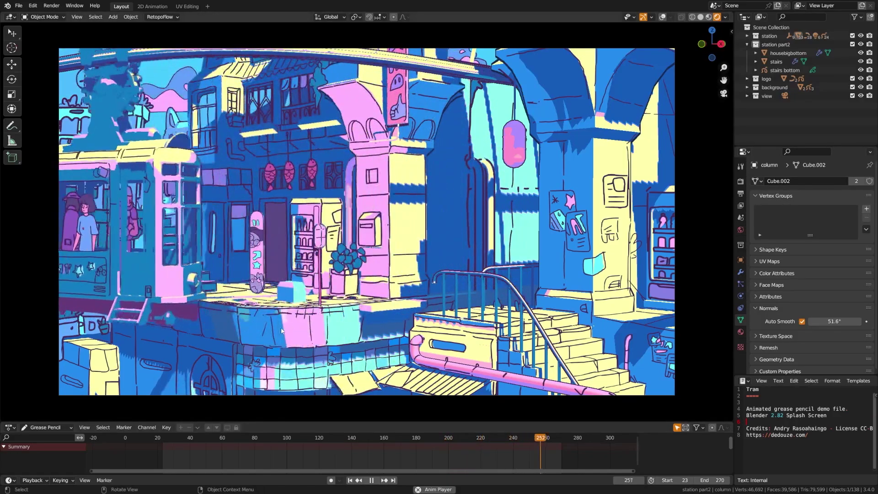
pyautogui.moveTo(281, 330); pyautogui.dragTo(508, 242, button='middle')
pyautogui.press('KP_0')
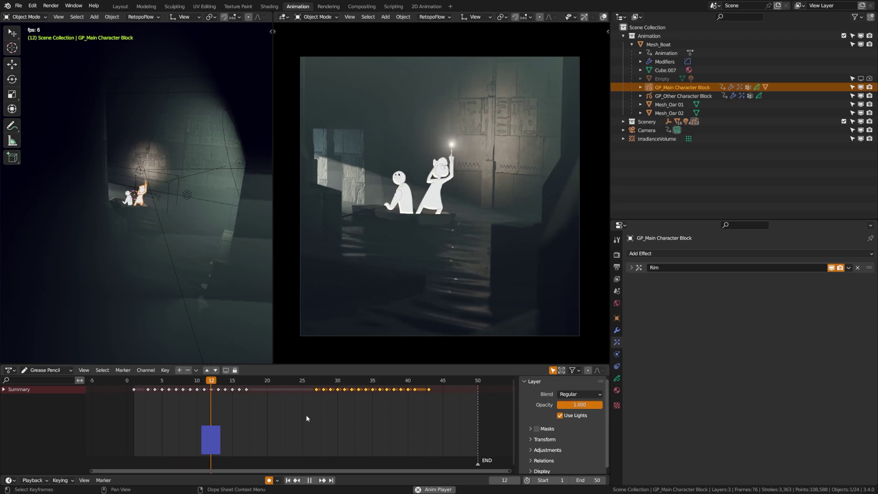
pyautogui.scroll(5, 137, 203)
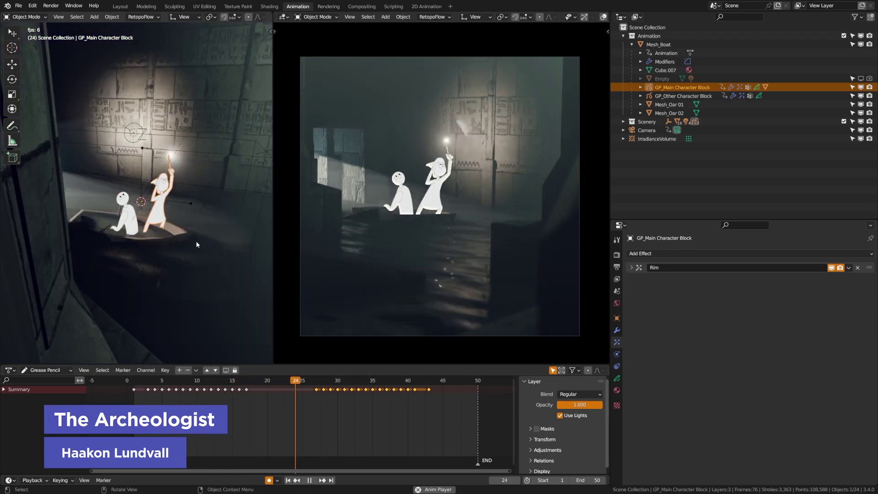
pyautogui.moveTo(197, 244); pyautogui.dragTo(150, 262, button='middle')
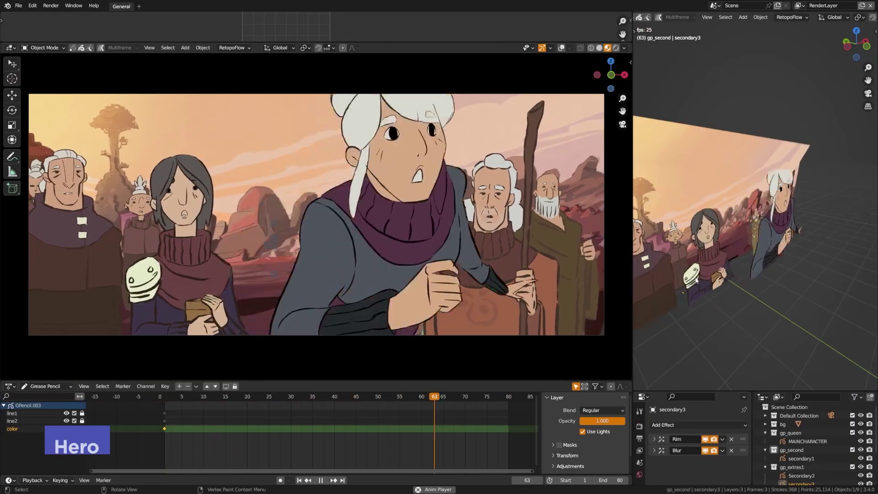
pyautogui.moveTo(696, 280)
pyautogui.mouseDown(button='middle')
pyautogui.moveTo(773, 275)
pyautogui.moveTo(774, 283)
pyautogui.moveTo(693, 280)
pyautogui.moveTo(747, 292)
pyautogui.moveTo(702, 293)
pyautogui.mouseUp(button='middle')
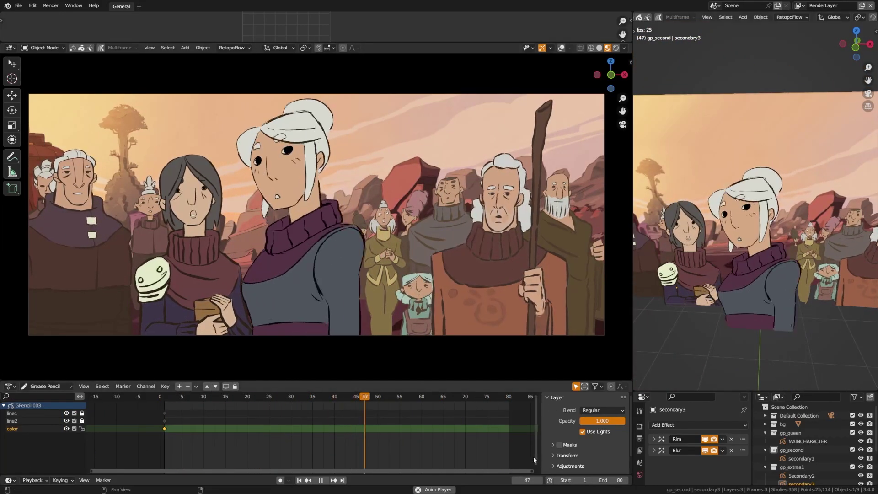
pyautogui.press('space')
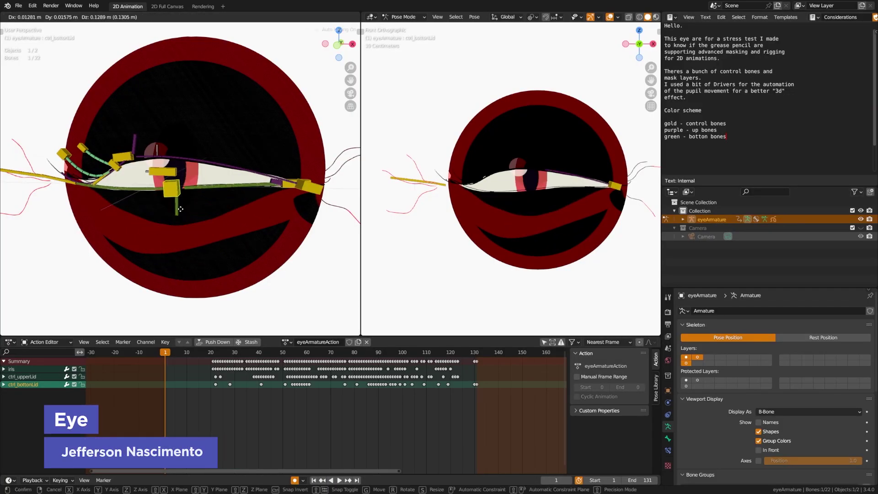
# Open the eye rig by moving its bottom-lid and upper-lid control bones apart, and play the animation
pyautogui.click(102, 124)
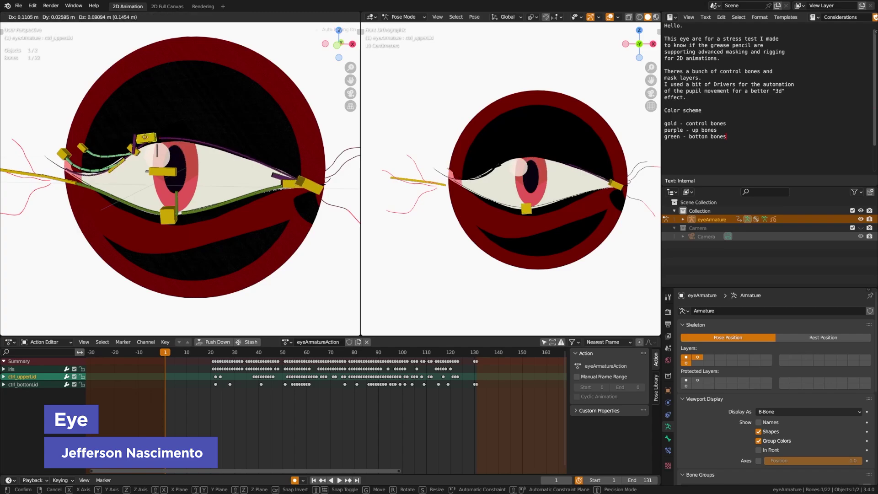
pyautogui.moveTo(122, 157); pyautogui.dragTo(155, 153)
pyautogui.click(340, 480)
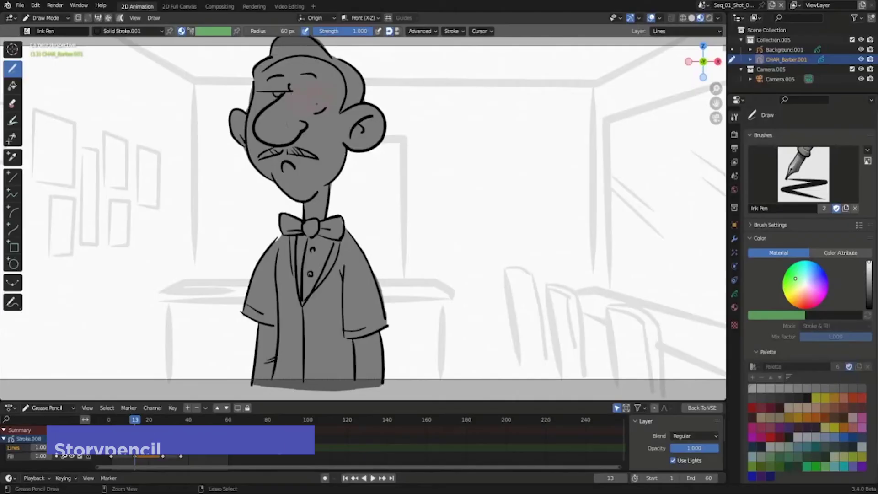
# Undo the last stroke on the barber's face and switch the drawing to Sculpt Mode
pyautogui.hotkey('ctrl', 'z')
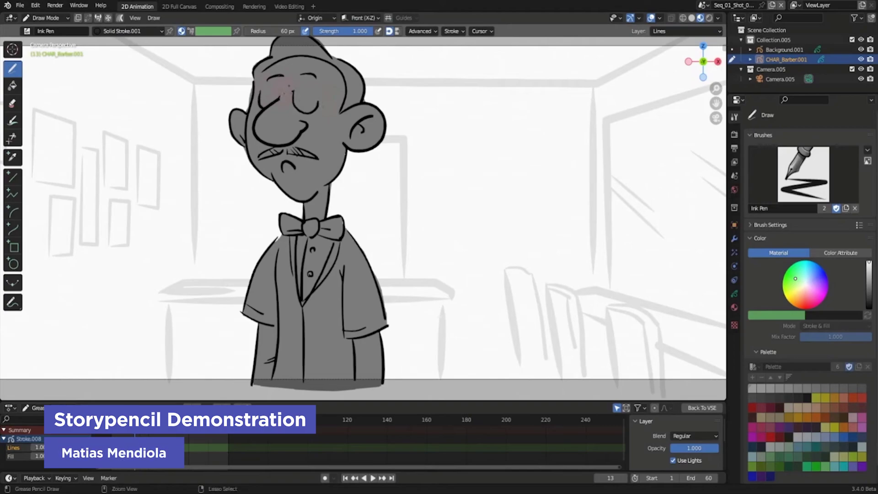
pyautogui.click(49, 51)
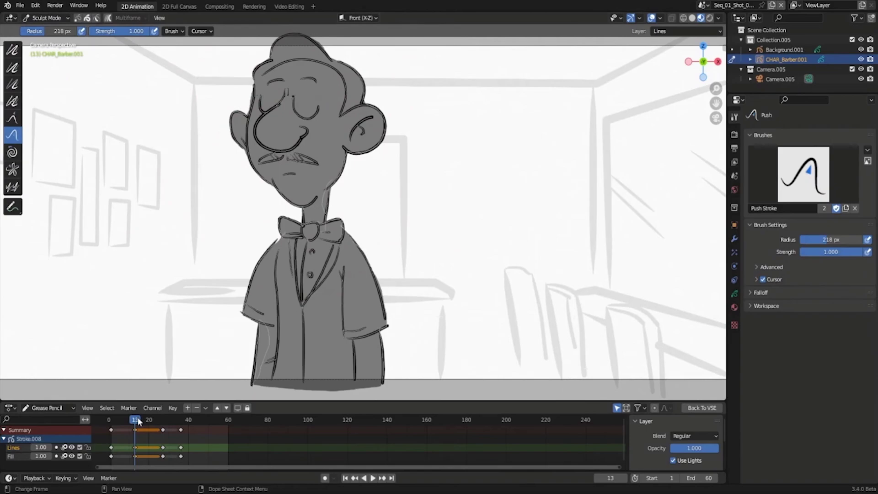
# Return from the barber shot at frame 13 to the video sequence and scrub through the edit
pyautogui.moveTo(140, 421)
pyautogui.mouseDown()
pyautogui.moveTo(172, 421)
pyautogui.moveTo(124, 422)
pyautogui.moveTo(135, 422)
pyautogui.mouseUp()
pyautogui.click(693, 408)
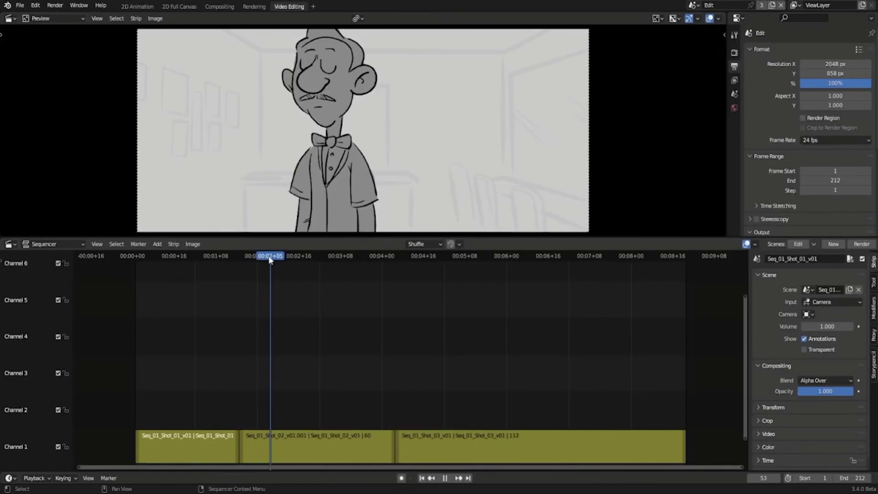
pyautogui.moveTo(304, 263); pyautogui.dragTo(260, 263)
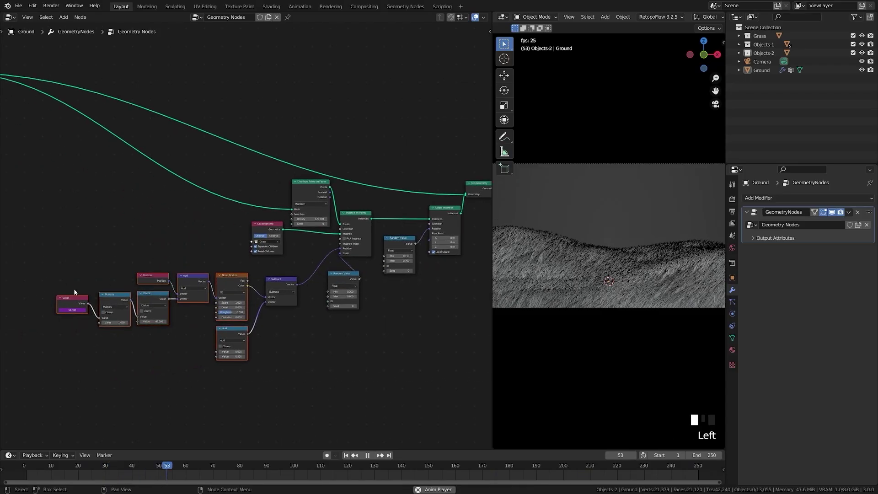
# Join the Value-to-Subtract node chain driving the grass rotation into a frame and shift it away from the instancing nodes
pyautogui.moveTo(65, 275); pyautogui.dragTo(306, 364)
pyautogui.moveTo(280, 286); pyautogui.dragTo(234, 282)
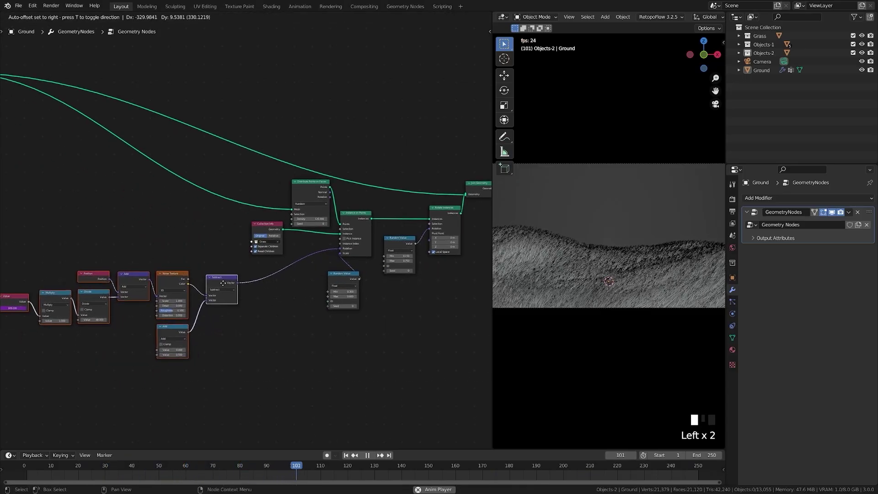
pyautogui.hotkey('ctrl', 'j')
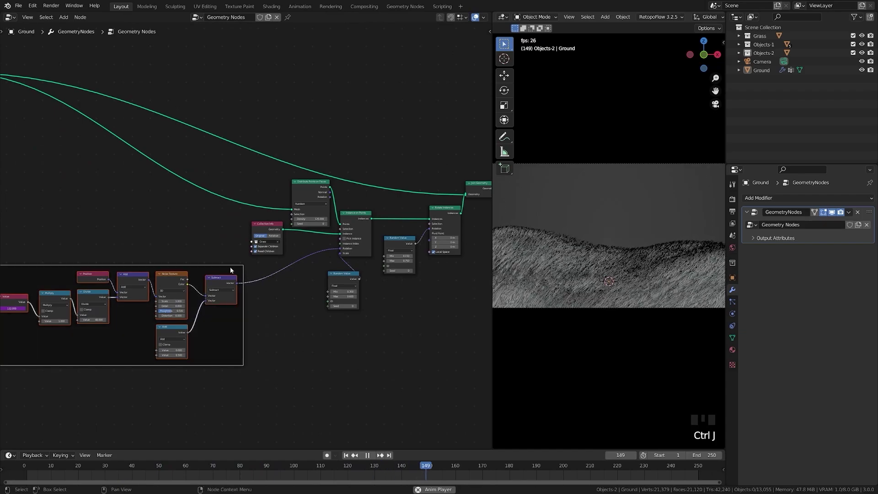
pyautogui.press('g')
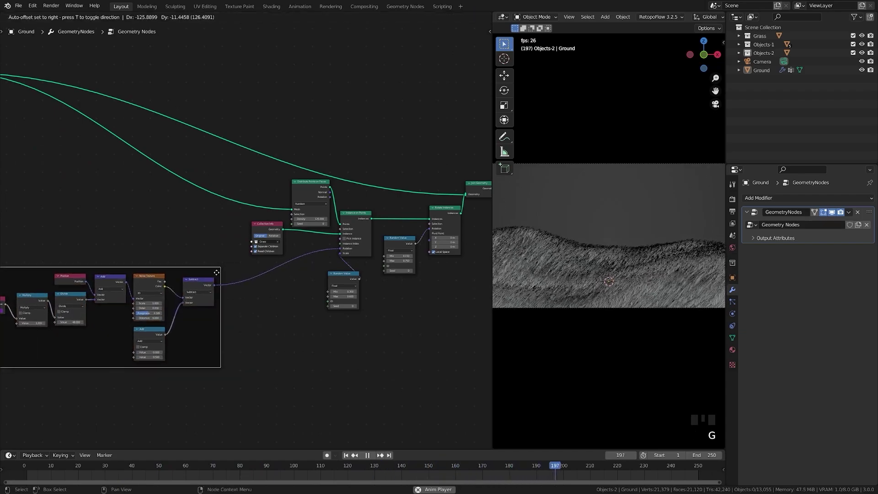
# Select the group of point distribution, instancing and random value nodes that scatters the grass
pyautogui.moveTo(361, 289); pyautogui.dragTo(272, 290, button='middle')
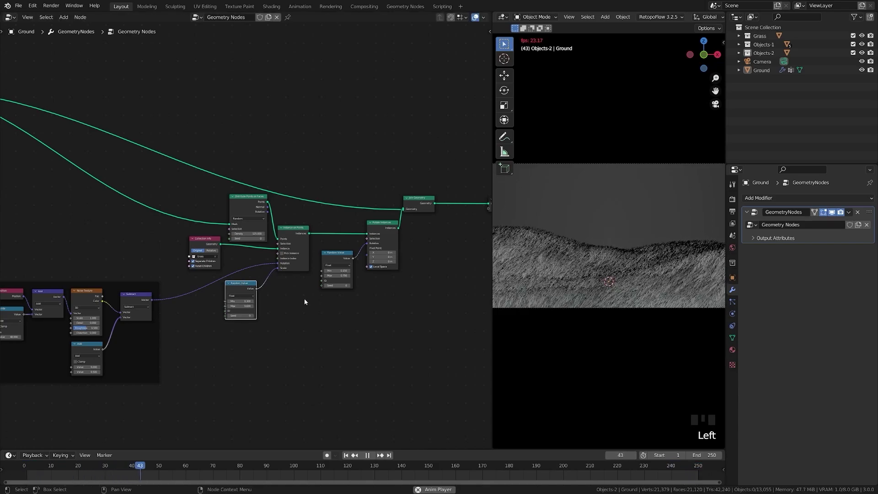
pyautogui.moveTo(329, 301); pyautogui.dragTo(297, 308, button='middle')
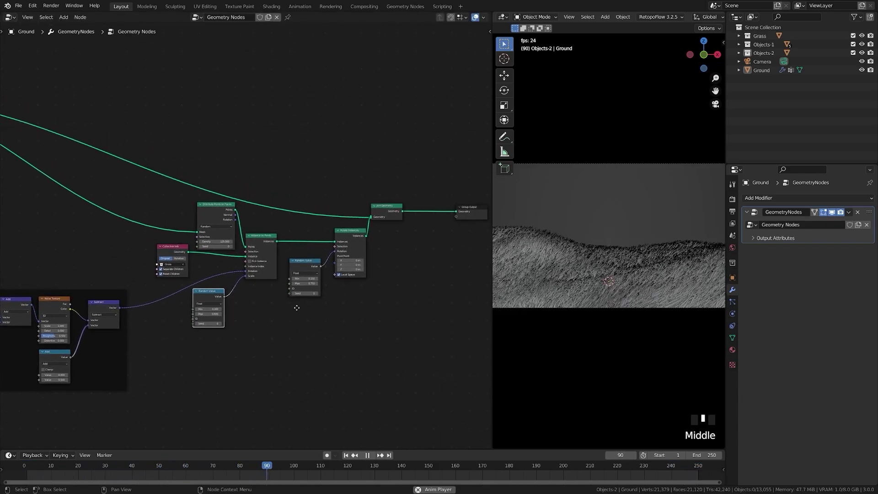
pyautogui.moveTo(169, 205); pyautogui.dragTo(356, 334)
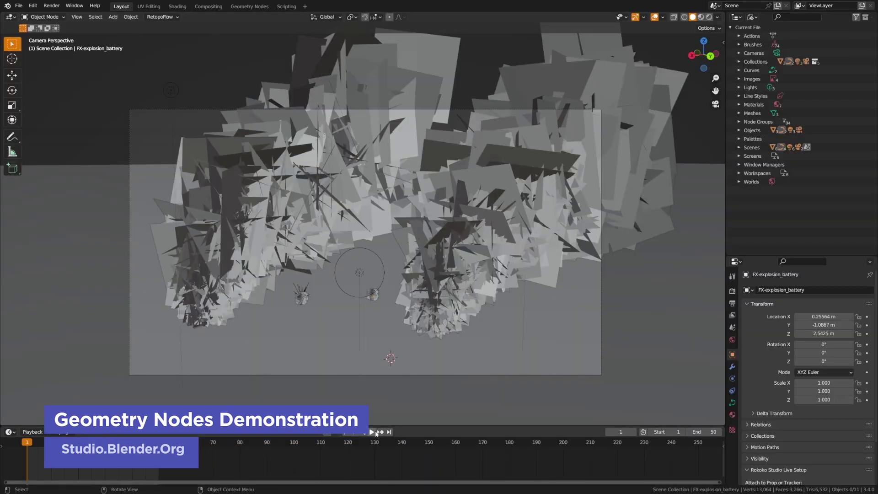
# Play the explosion and fire effects scene and show the viewport in Rendered shading
pyautogui.click(371, 431)
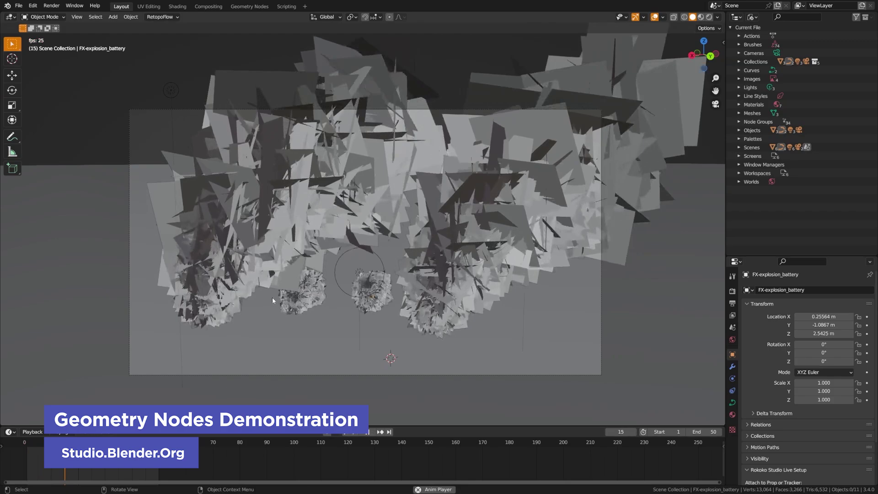
pyautogui.press('z')
pyautogui.click(343, 303)
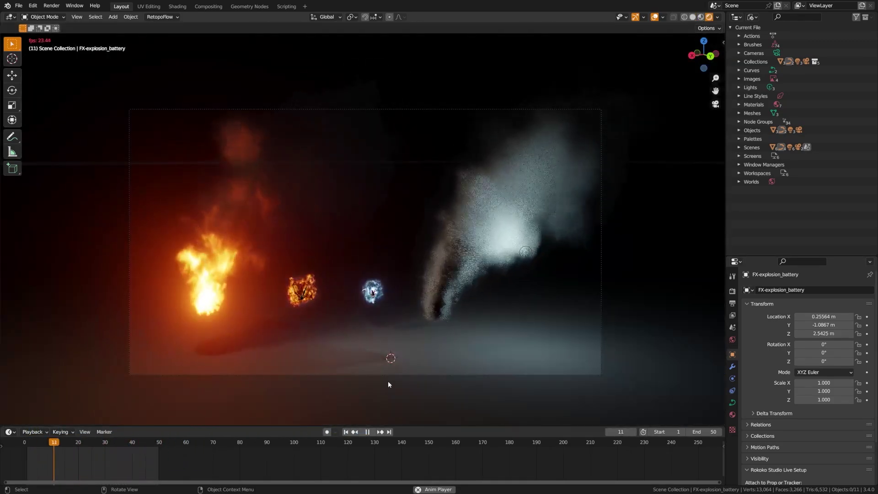
# Inspect the fire and smoke effects from the side and from the front, and stop playback at frame 36
pyautogui.moveTo(293, 331); pyautogui.dragTo(322, 328, button='middle')
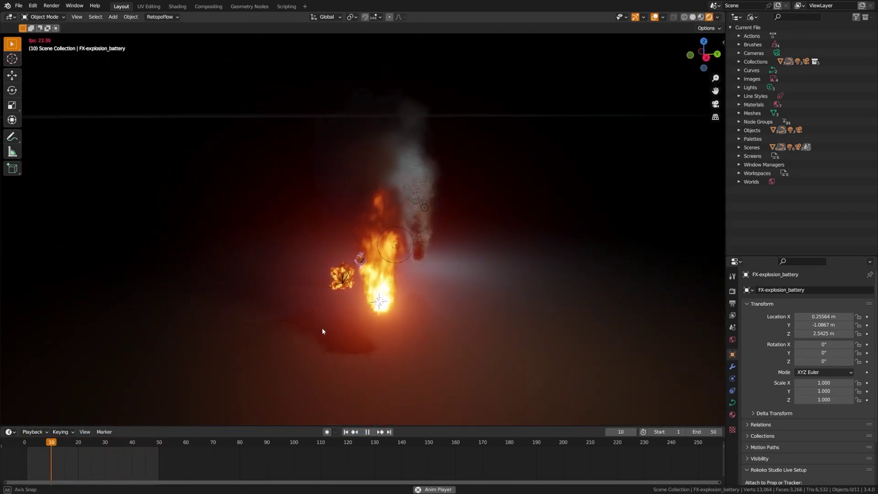
pyautogui.moveTo(440, 340); pyautogui.dragTo(349, 326, button='middle')
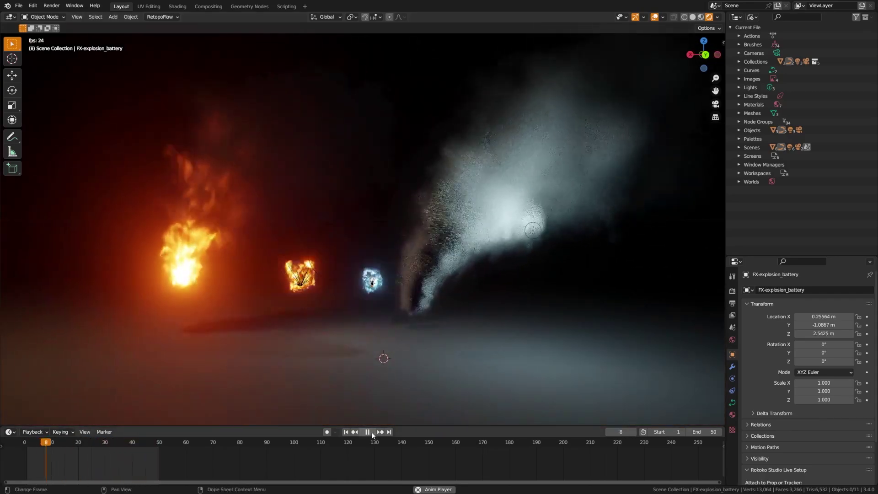
pyautogui.click(371, 432)
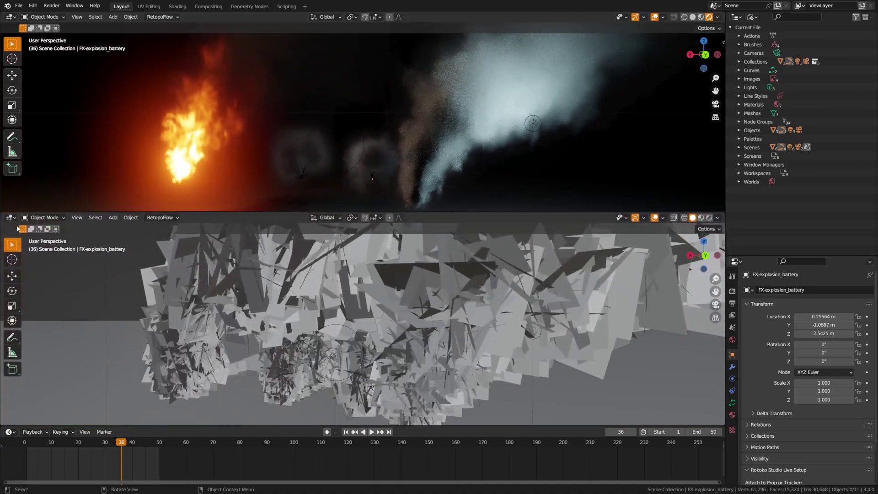
# Turn the lower viewport into a Geometry Node Editor and show the FX-fire object's node tree
pyautogui.click(10, 217)
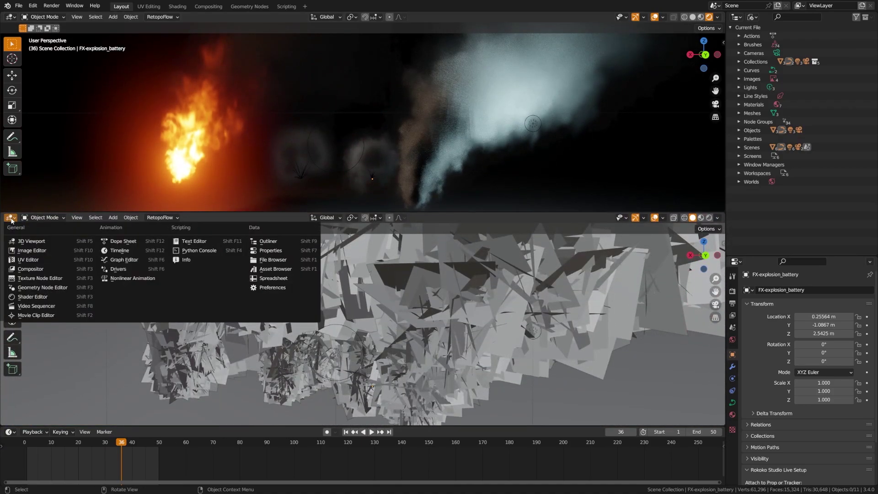
pyautogui.click(42, 288)
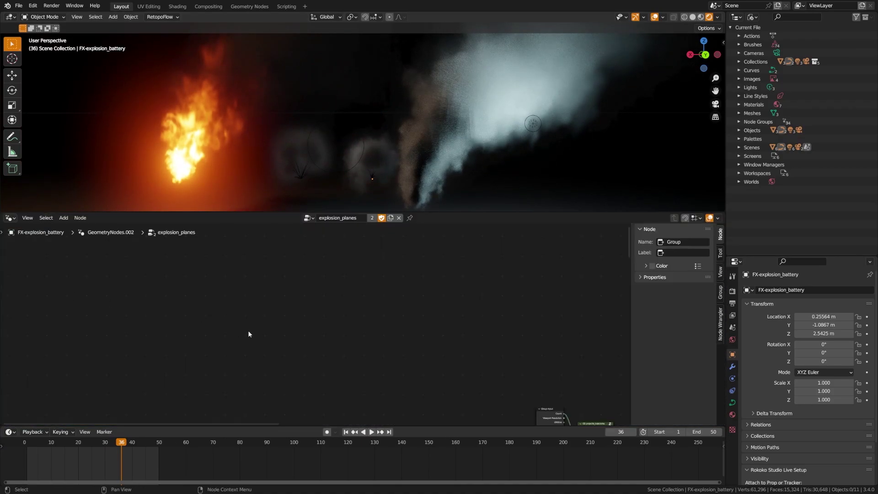
pyautogui.click(181, 165)
# Examine the smoke_planes node network from its early branches to its final nodes
pyautogui.scroll(-8, 360, 323)
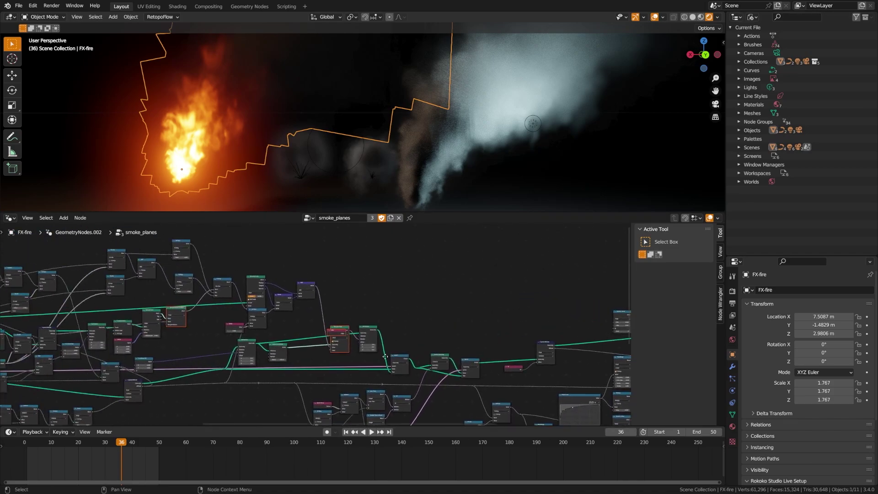
pyautogui.moveTo(191, 363); pyautogui.dragTo(280, 334, button='middle')
pyautogui.scroll(5, 249, 318)
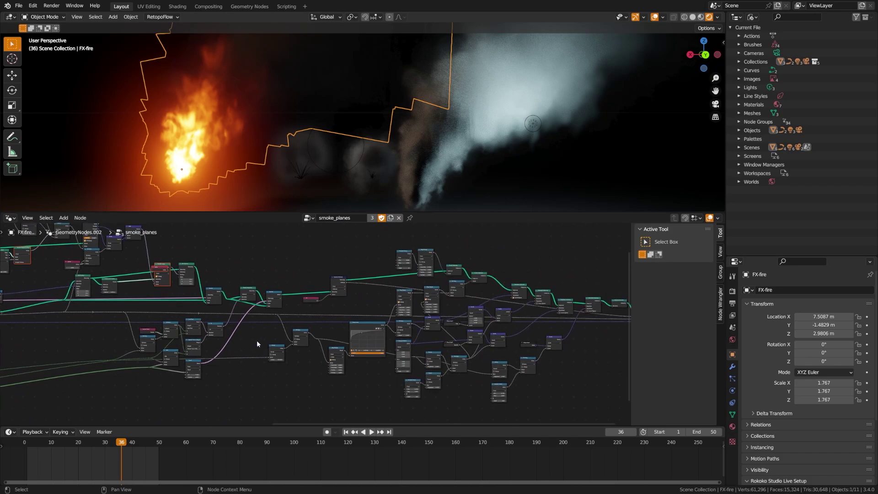
pyautogui.scroll(4, 225, 356)
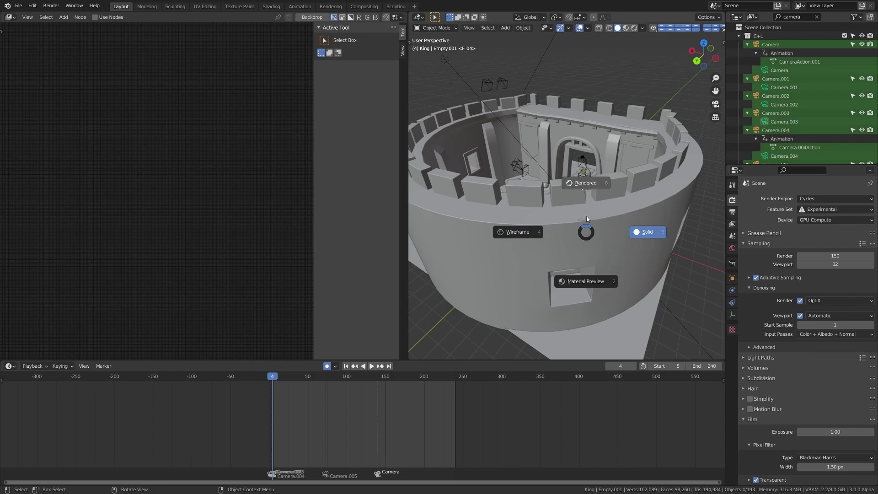
# Switch the castle tower scene's viewport to Rendered shading
pyautogui.click(588, 219)
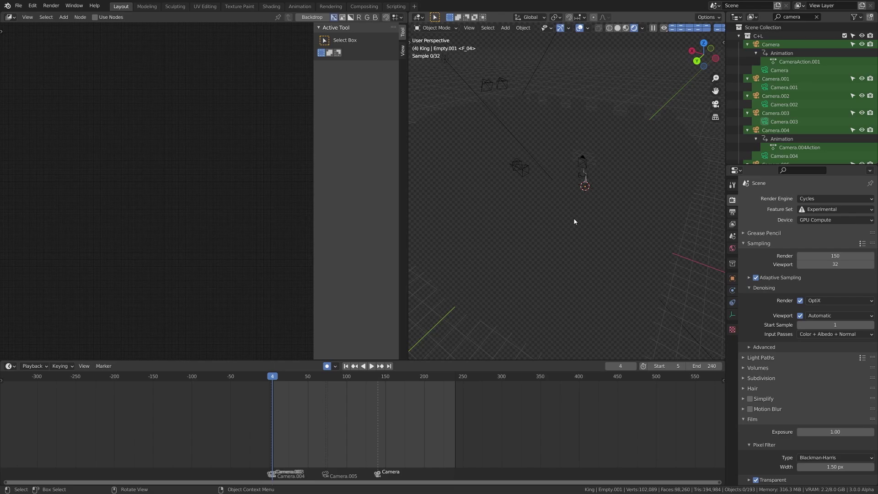
# Examine the rendered throne room around its staircase and throne, and the Transform and Join Geometry part of the Gears node tree
pyautogui.moveTo(611, 195); pyautogui.dragTo(630, 199, button='middle')
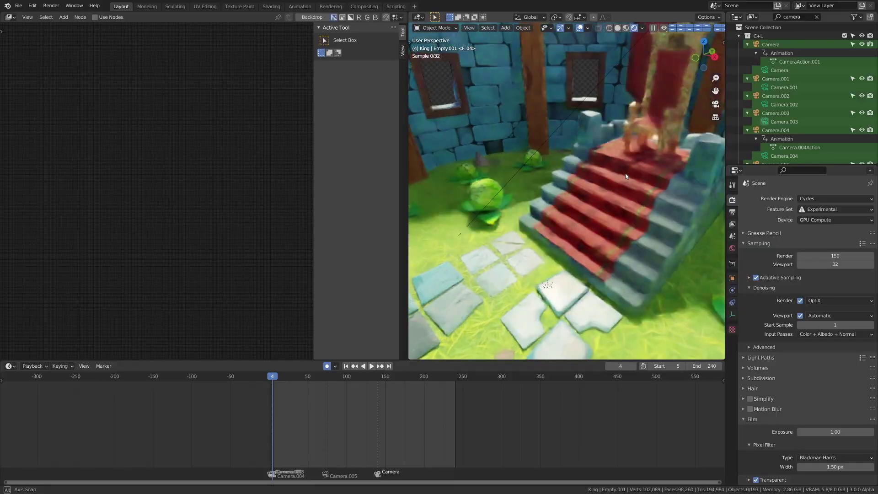
pyautogui.moveTo(627, 176); pyautogui.dragTo(628, 182, button='middle')
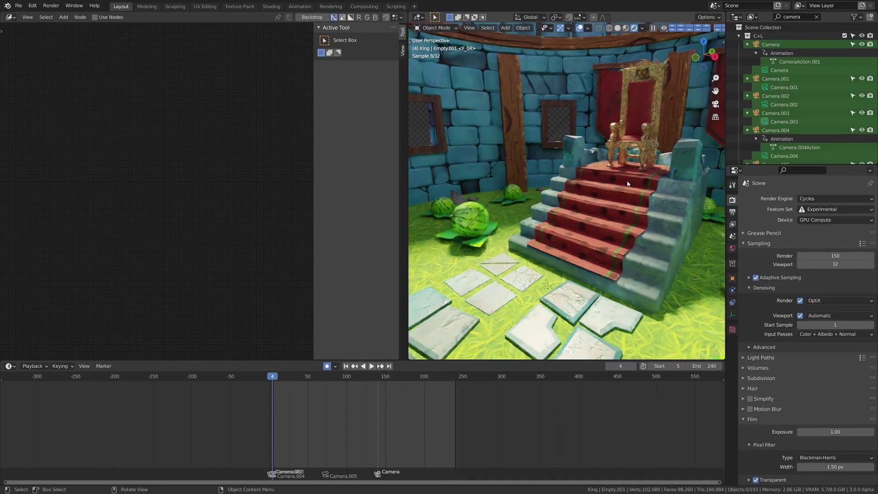
pyautogui.moveTo(572, 204); pyautogui.dragTo(548, 205, button='middle')
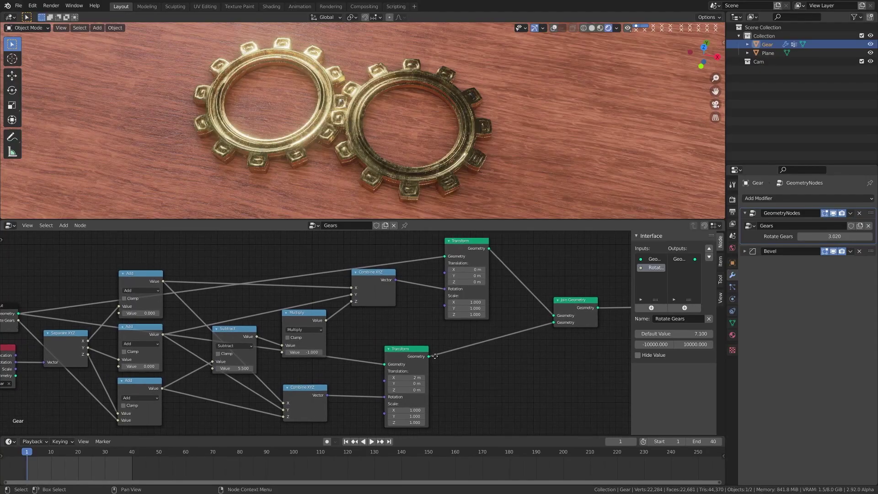
pyautogui.moveTo(443, 354); pyautogui.dragTo(447, 354, button='middle')
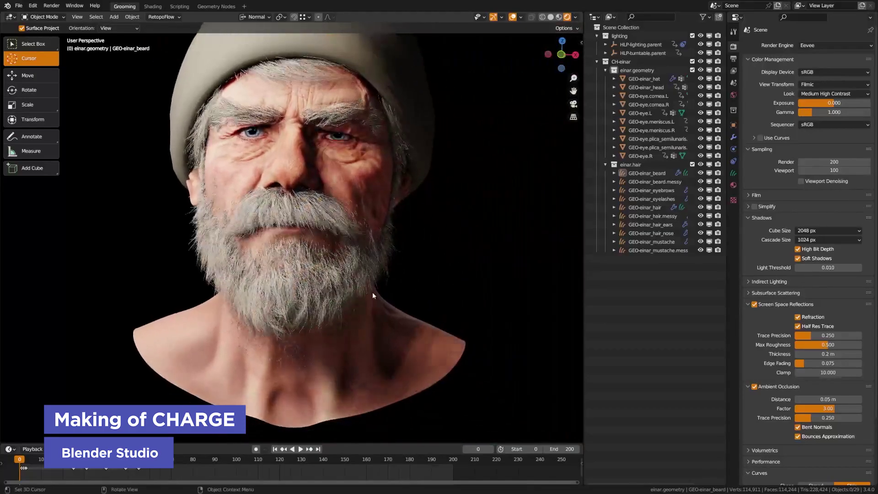
# View the bearded Einar head from the side and render the image, moving the render window up out of the way
pyautogui.moveTo(372, 292); pyautogui.dragTo(320, 270, button='middle')
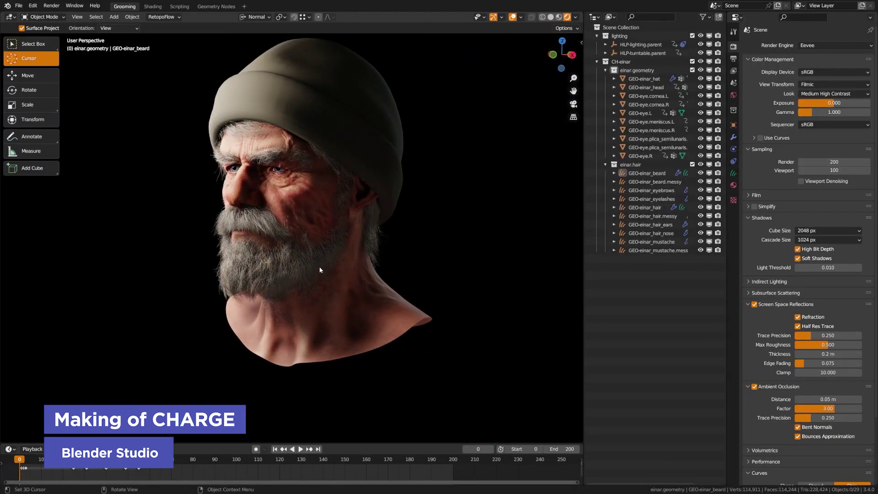
pyautogui.press('F12')
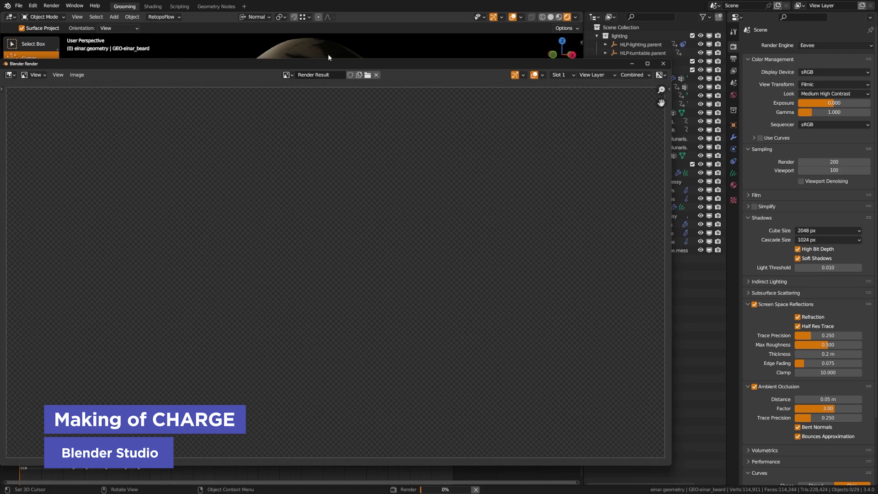
pyautogui.moveTo(282, 63); pyautogui.dragTo(301, 47)
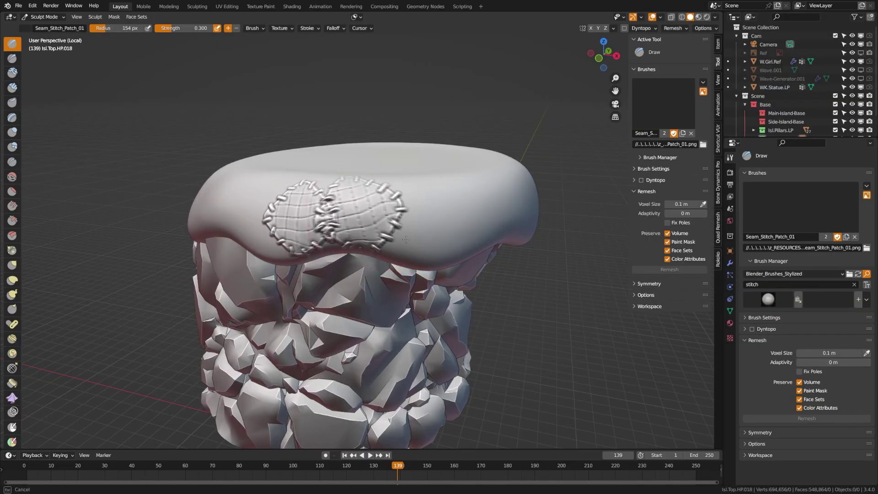
# Undo the last Seam_Stitch_Patch_01 stroke on the slab above the rock pillar
pyautogui.hotkey('ctrl', 'z')
pyautogui.moveTo(414, 237); pyautogui.dragTo(374, 199, button='middle')
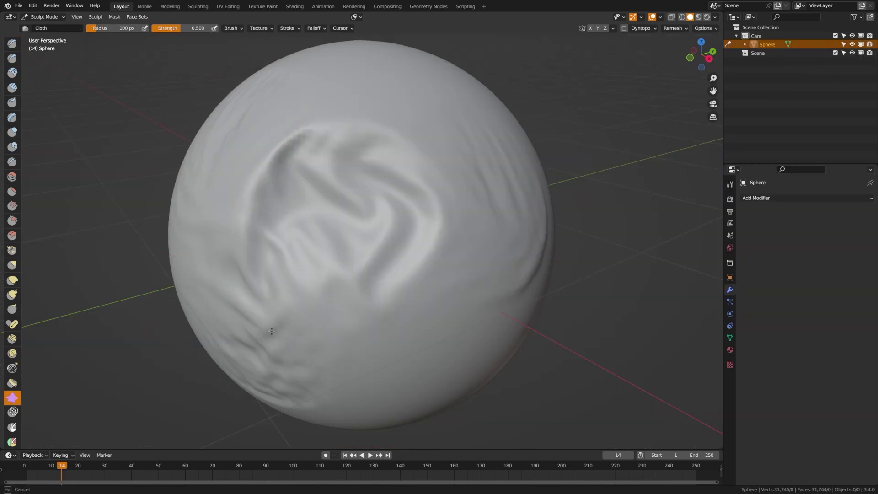
# Sculpt cloth folds across the sphere's lower side with the Cloth brush, and repose the pirate's booted leg in the pirate scene
pyautogui.moveTo(271, 331)
pyautogui.mouseDown()
pyautogui.moveTo(327, 319)
pyautogui.moveTo(354, 298)
pyautogui.mouseUp()
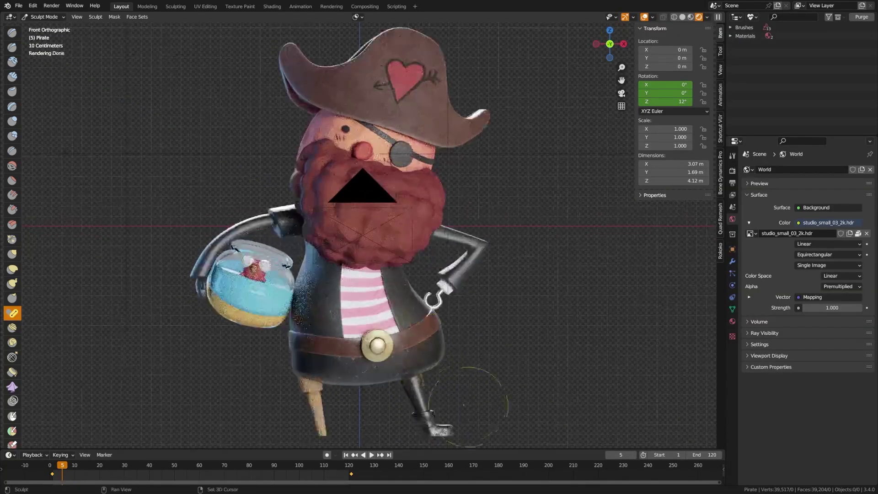
pyautogui.moveTo(412, 387); pyautogui.dragTo(373, 388)
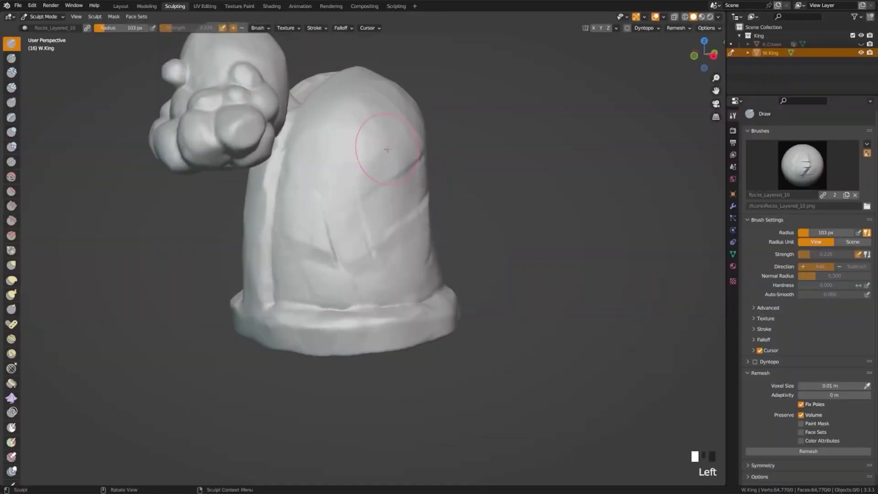
# Flatten and smooth the surface near the base of the W.King statue using the Flatten brush
pyautogui.moveTo(403, 256)
pyautogui.mouseDown(button='middle')
pyautogui.moveTo(422, 271)
pyautogui.moveTo(301, 272)
pyautogui.moveTo(304, 128)
pyautogui.moveTo(343, 206)
pyautogui.mouseUp(button='middle')
pyautogui.scroll(4, 343, 206)
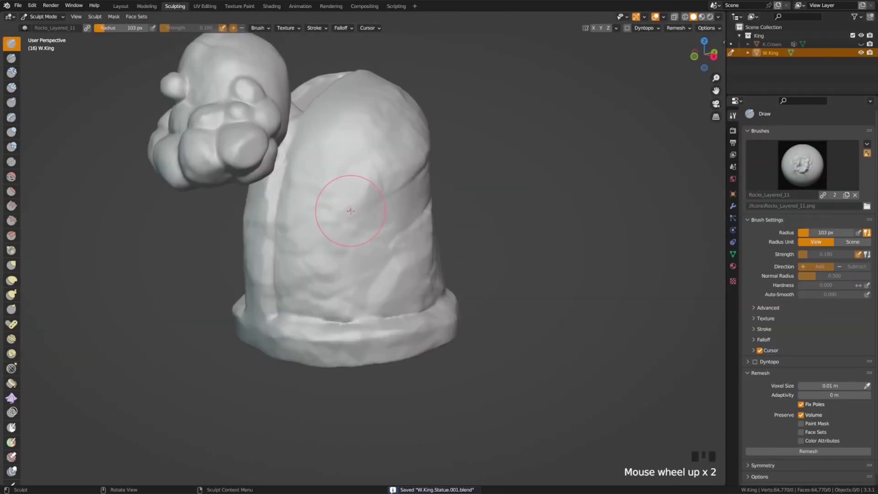
pyautogui.hotkey('shift', 't')
pyautogui.keyDown('shift'); pyautogui.moveTo(366, 401); pyautogui.dragTo(379, 406); pyautogui.keyUp('shift')
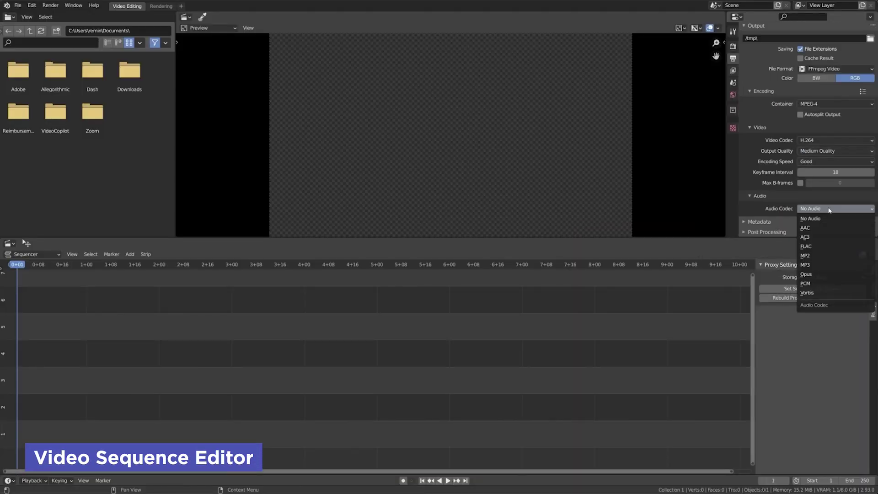
# Set the video project's horizontal output resolution to 1080 px
pyautogui.scroll(5, 814, 137)
pyautogui.doubleClick(836, 55)
pyautogui.write('1080')
pyautogui.press('Return')
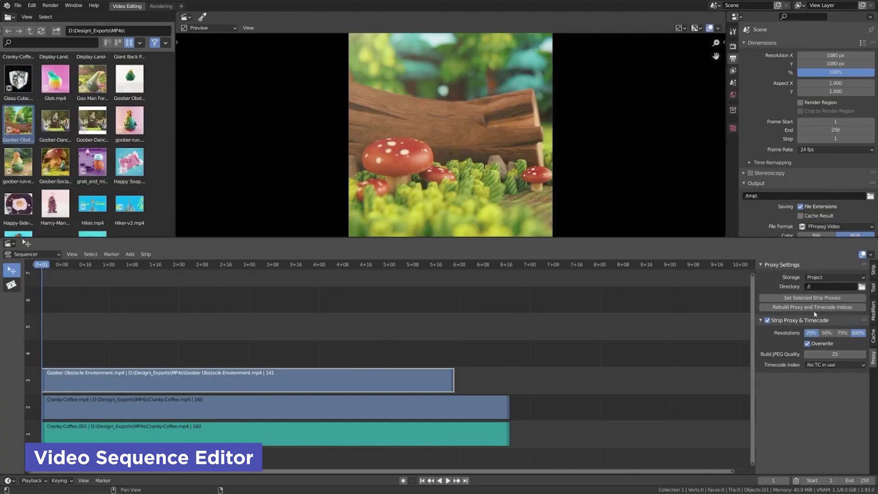
# Rebuild the Goober Obstacle Environment strip's proxies and move the strip so it starts right after the Cranky-Coffee clip
pyautogui.click(814, 310)
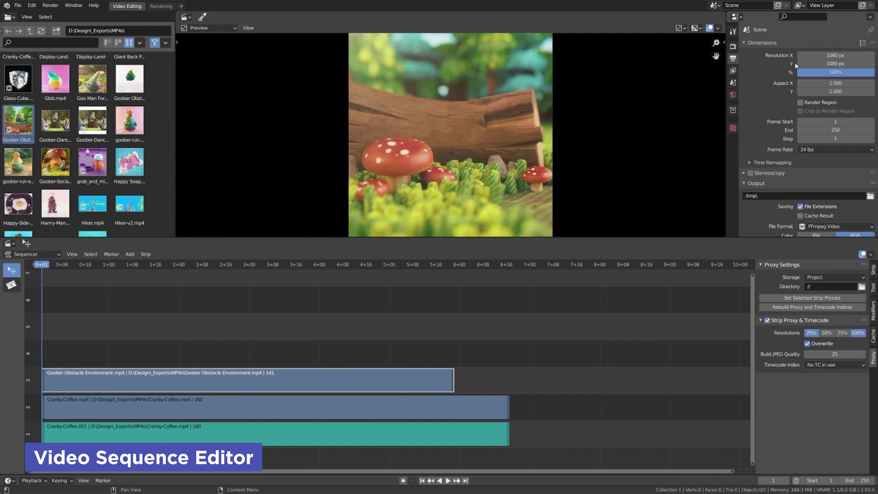
pyautogui.moveTo(247, 379); pyautogui.dragTo(713, 379)
pyautogui.press('Home')
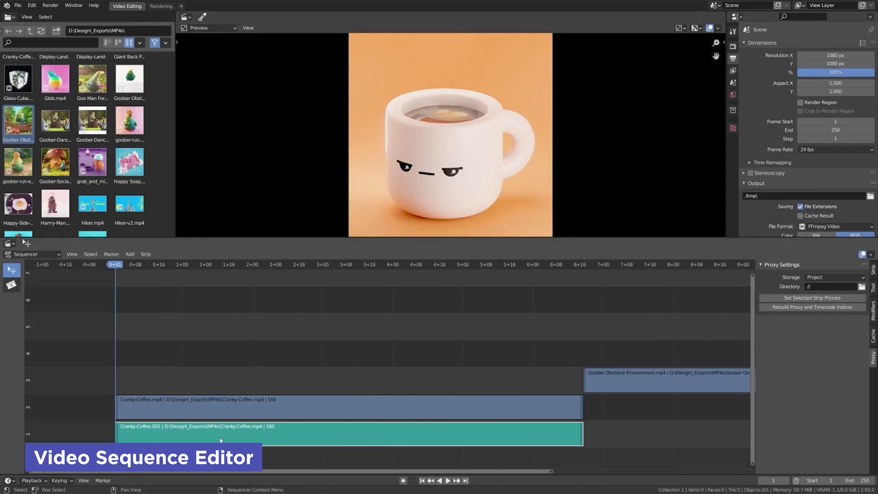
pyautogui.scroll(-3, 276, 365)
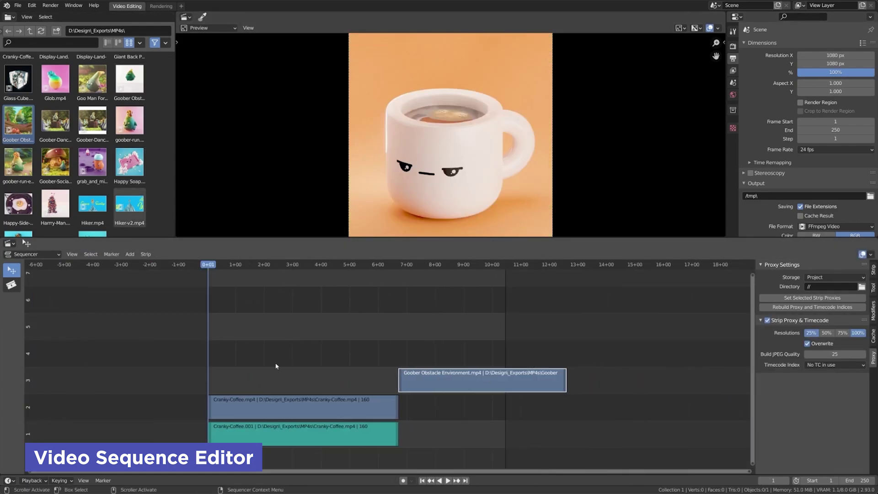
pyautogui.scroll(3, 167, 373)
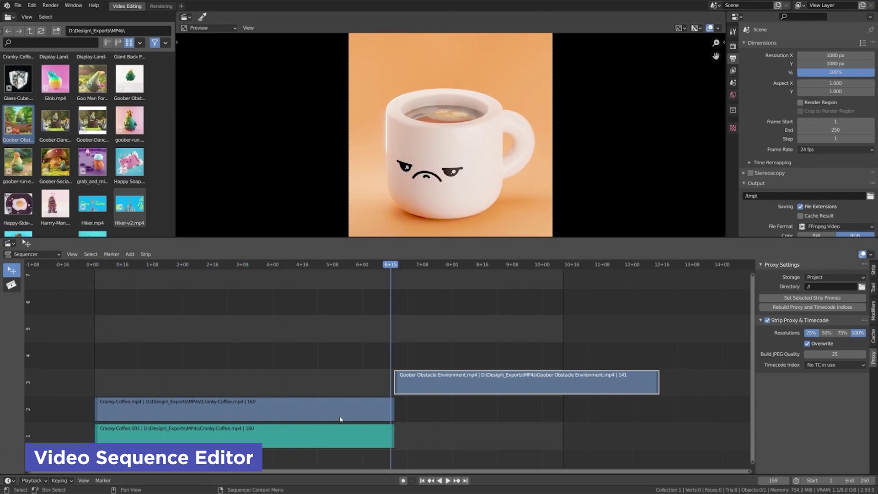
# Try moving the Cranky-Coffee video strip later, and separate the meta strip back into its video and audio strips
pyautogui.moveTo(340, 419); pyautogui.dragTo(432, 406)
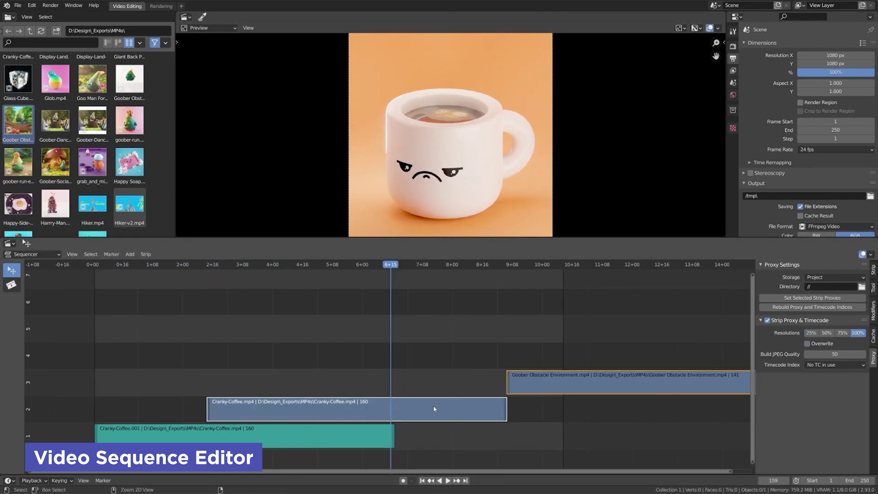
pyautogui.press('Escape')
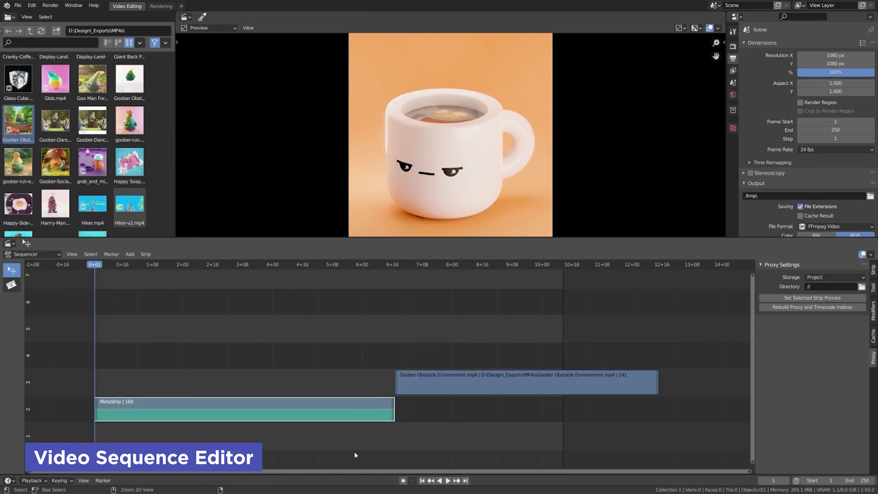
pyautogui.hotkey('ctrl', 'alt', 'g')
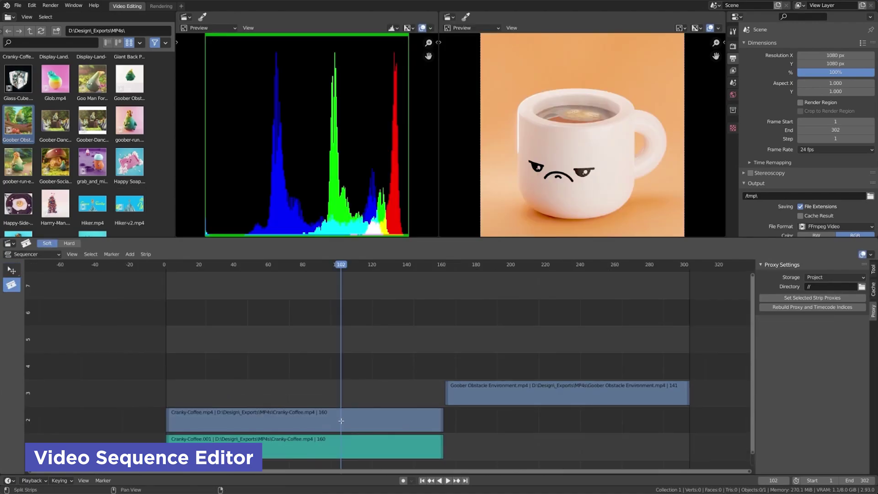
# Try deleting the Cranky-Coffee audio strip and moving the Goober Obstacle Environment strip earlier, and undo these edits
pyautogui.click(282, 454)
pyautogui.press('Delete')
pyautogui.moveTo(462, 386); pyautogui.dragTo(358, 424)
pyautogui.press('Escape')
pyautogui.hotkey('ctrl', 'z')
pyautogui.hotkey('ctrl', 'z')
pyautogui.hotkey('ctrl', 'z')
pyautogui.hotkey('ctrl', 'z')
pyautogui.hotkey('ctrl', 'z')
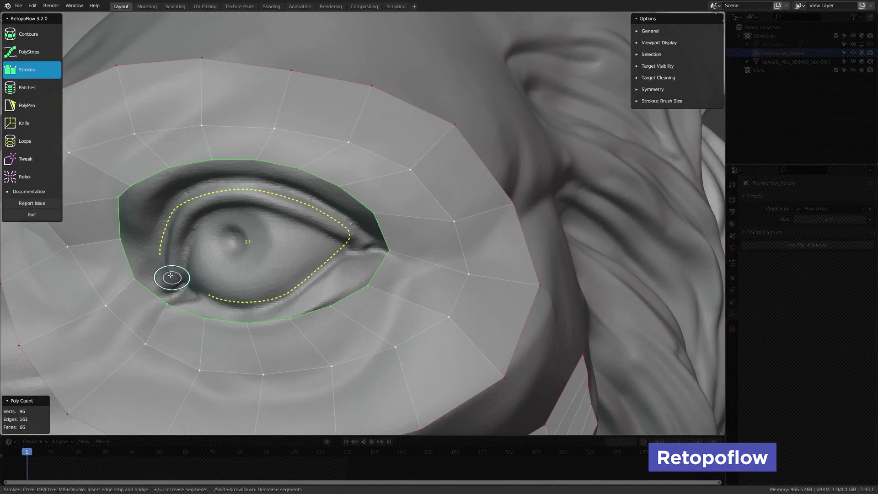
# Draw a new edge loop around the eyelids inside the selected eye boundary with RetopoFlow's Strokes tool
pyautogui.moveTo(170, 276); pyautogui.dragTo(171, 279)
pyautogui.scroll(-5, 203, 245)
pyautogui.moveTo(203, 245); pyautogui.dragTo(295, 274, button='middle')
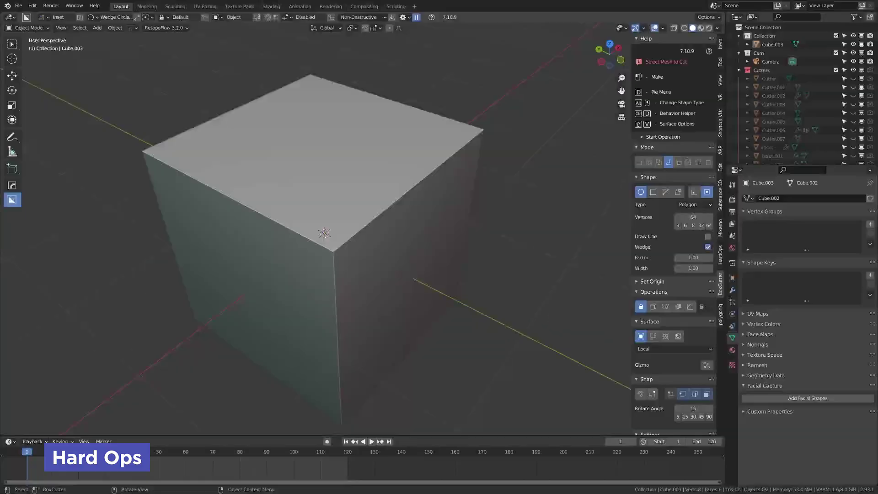
# Draw a polygon cut on the cube's top face and an extruded inset box on its side face with BoxCutter
pyautogui.click(337, 192)
pyautogui.moveTo(338, 192)
pyautogui.mouseDown()
pyautogui.moveTo(312, 219)
pyautogui.moveTo(374, 243)
pyautogui.mouseUp()
pyautogui.moveTo(344, 187); pyautogui.dragTo(418, 265)
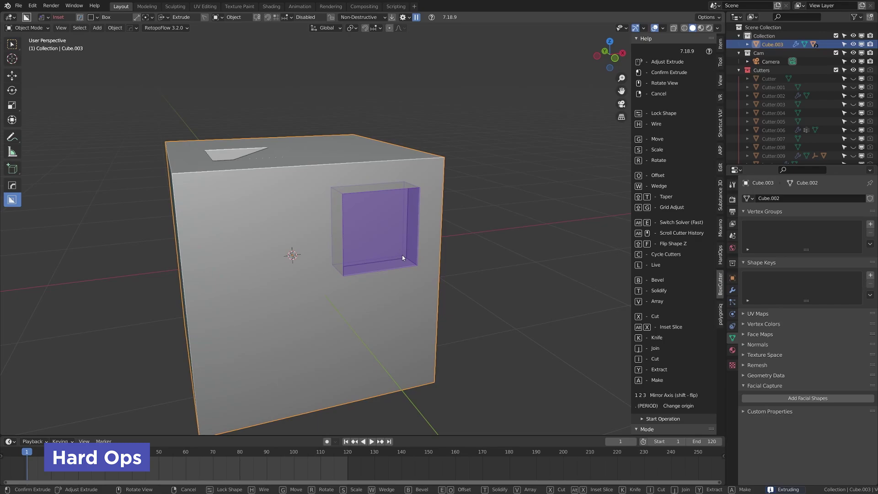
# Bevel the corners of the inset box cutter on the cube and switch it to the Make operation
pyautogui.press('b')
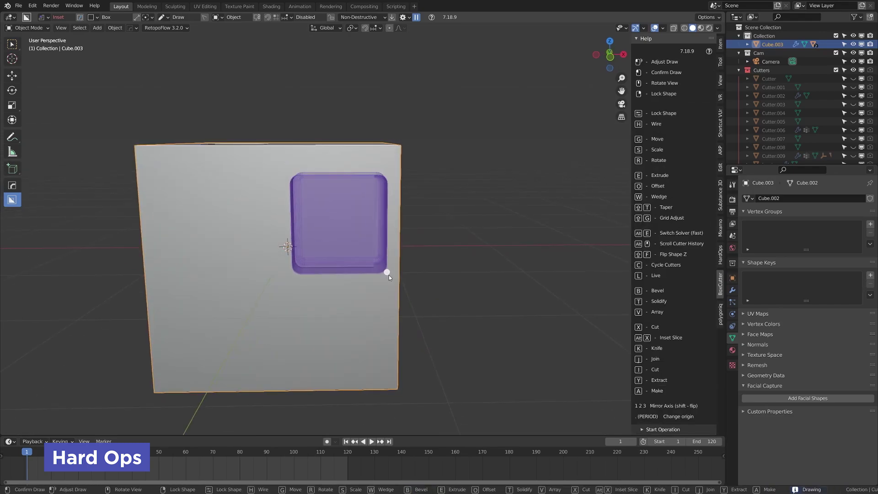
pyautogui.press('a')
pyautogui.moveTo(329, 218); pyautogui.dragTo(332, 220, button='middle')
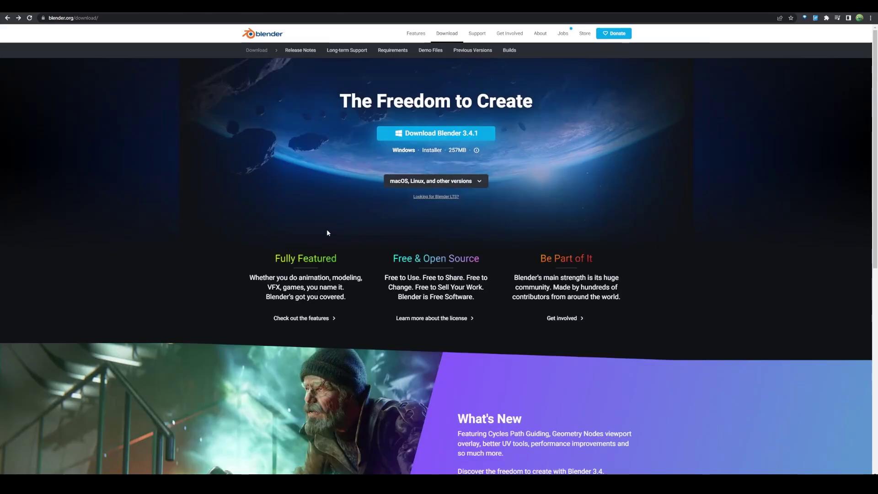
# Switch to the browser and look through the Blender download page and the recent tasks on developer.blender.org
pyautogui.scroll(-5, 327, 231)
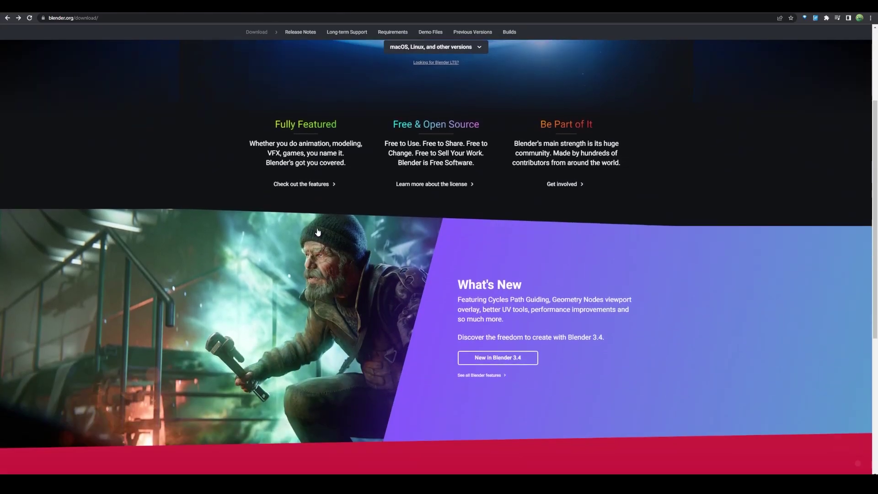
pyautogui.scroll(-4, 318, 232)
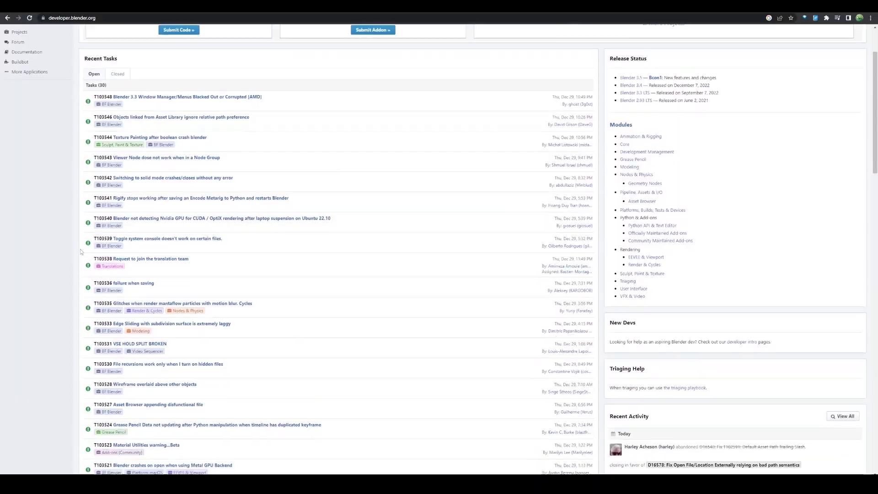
pyautogui.scroll(-6, 81, 251)
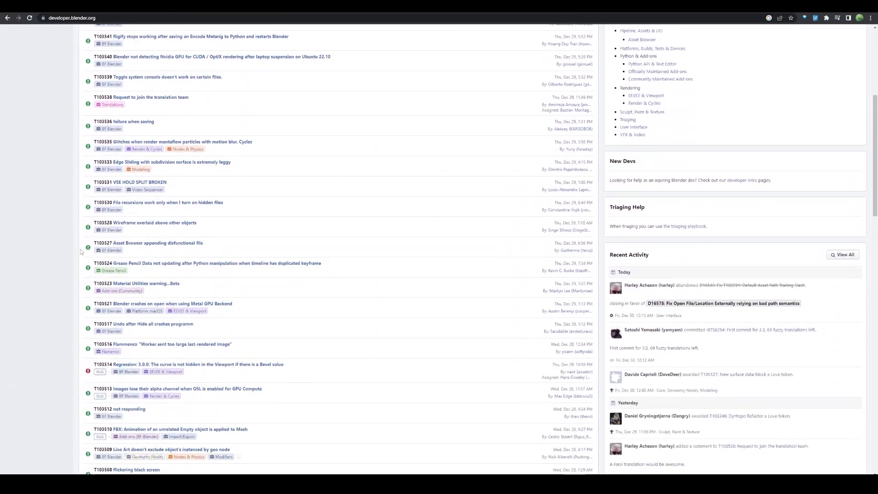
pyautogui.scroll(-4, 81, 252)
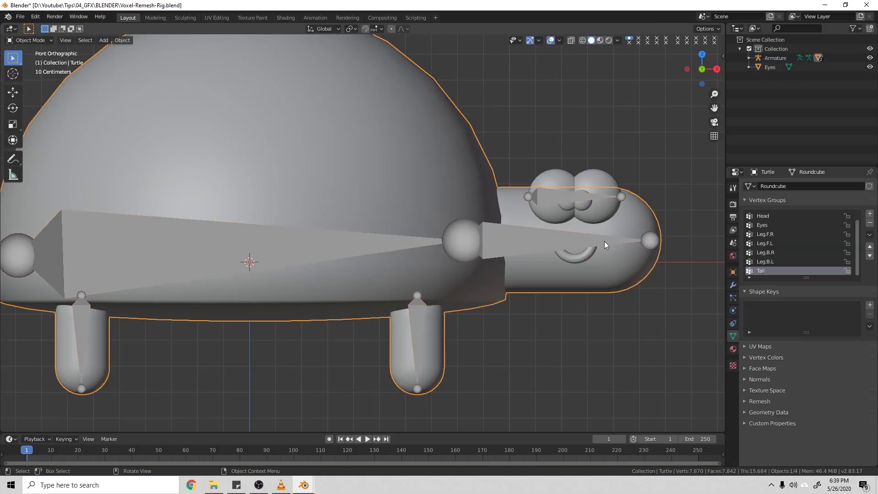
pyautogui.click(595, 257)
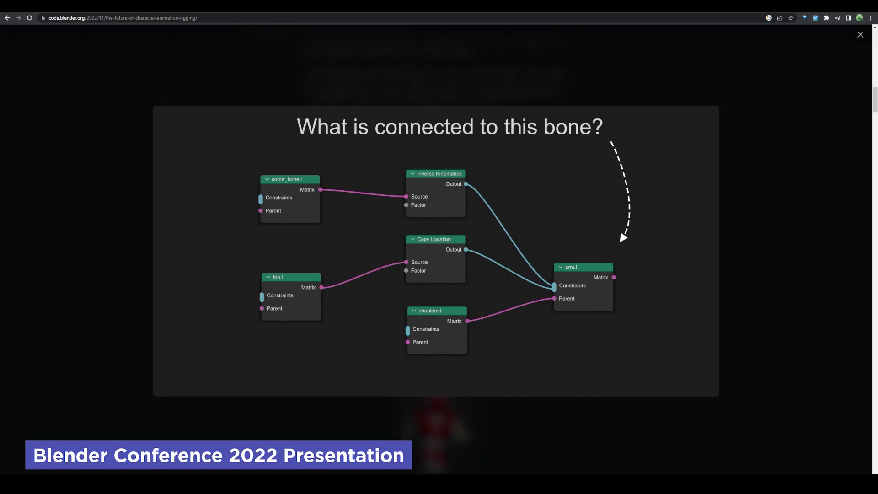
# Go through the rigging concept images in the code.blender.org article on the future of character animation and rigging
pyautogui.press('Right')
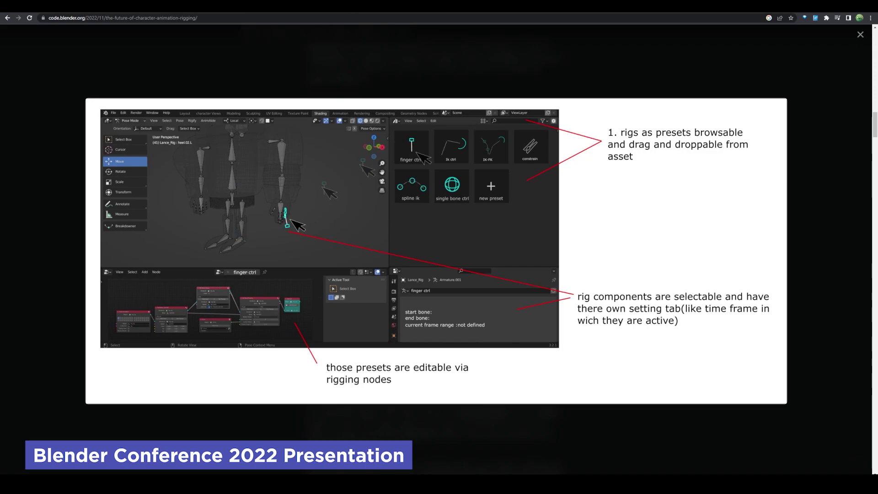
pyautogui.press('Right')
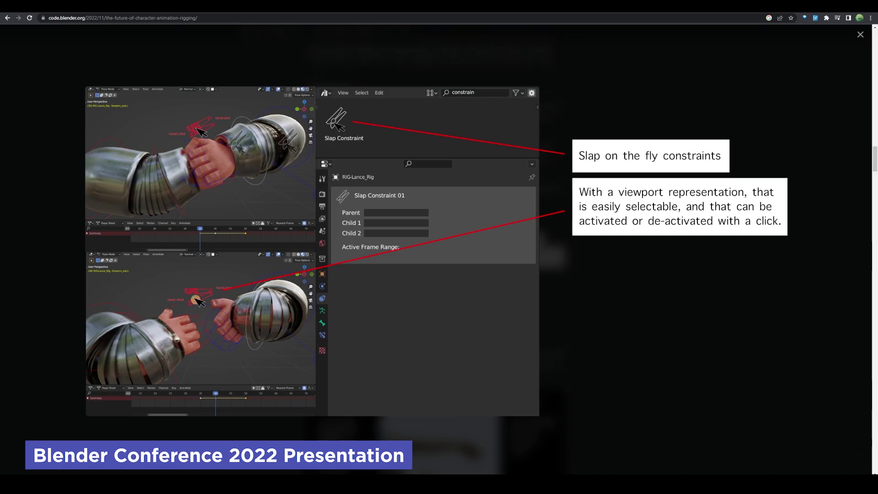
pyautogui.press('Right')
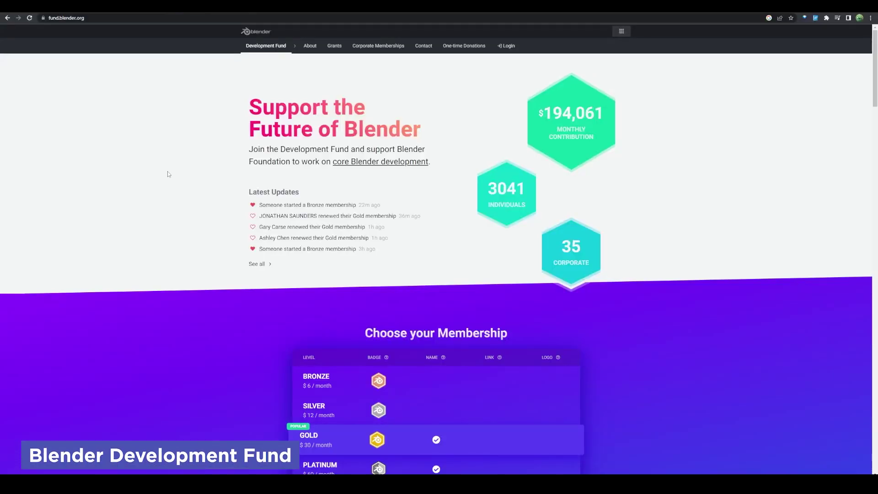
# Look over the Blender Development Fund page down to its membership levels and credits
pyautogui.scroll(-5, 168, 174)
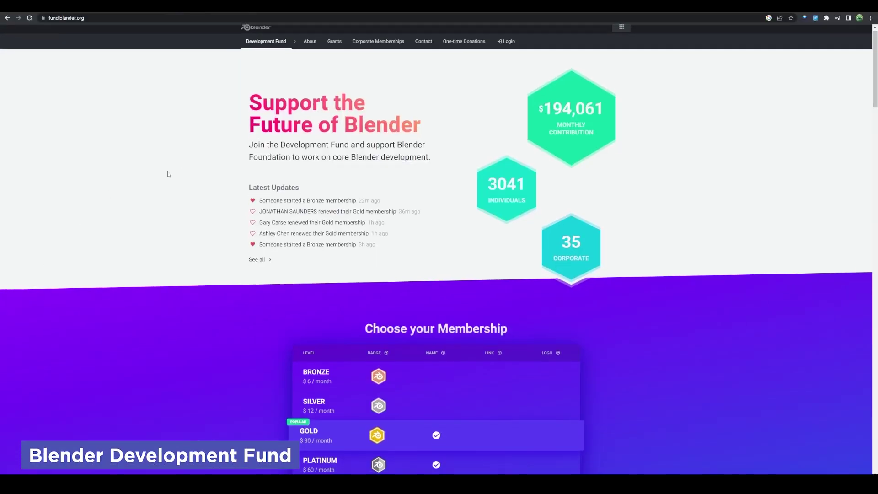
pyautogui.scroll(-5, 167, 175)
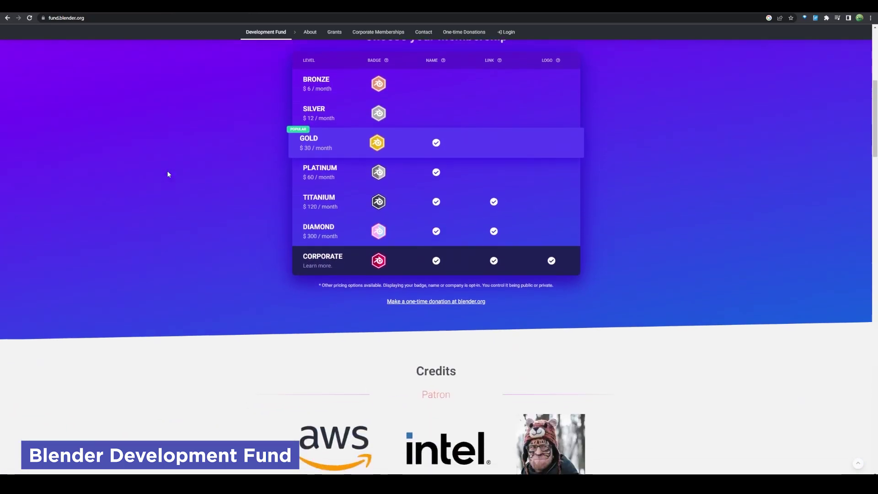
# Look through the Development Fund credits from the patrons down to the corporate gold, silver and bronze sponsors
pyautogui.scroll(-5, 168, 174)
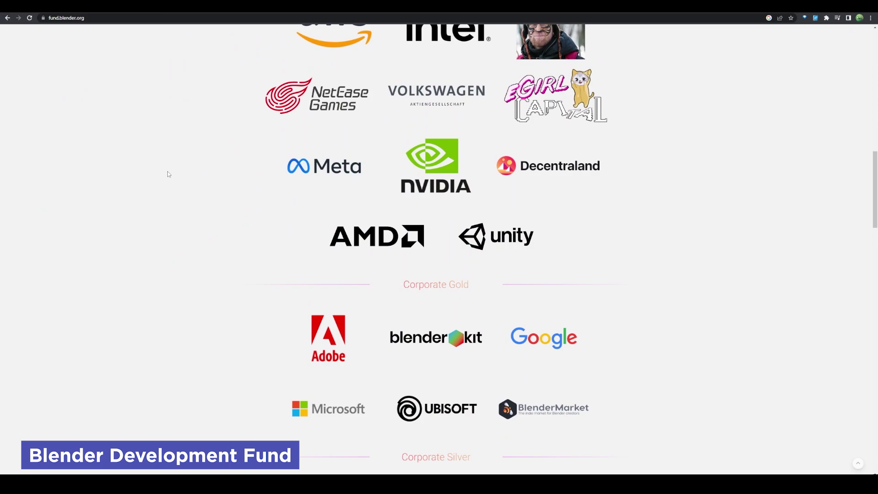
pyautogui.scroll(-5, 167, 172)
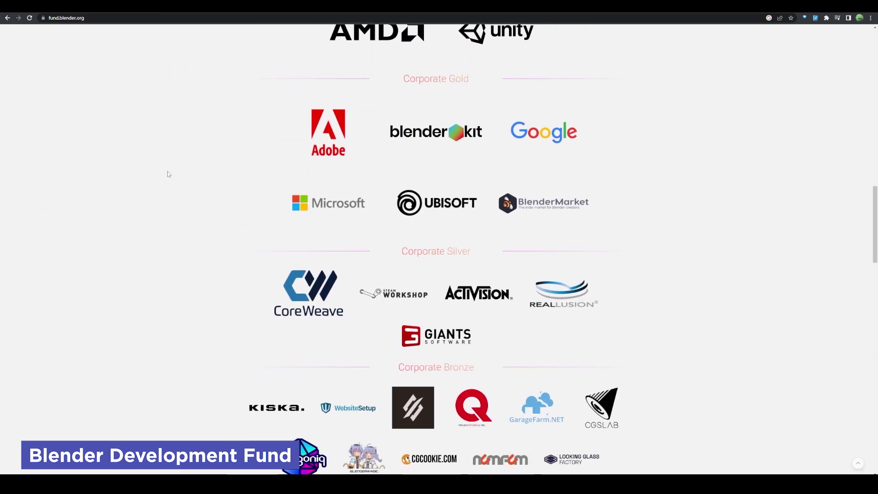
pyautogui.scroll(-2, 167, 171)
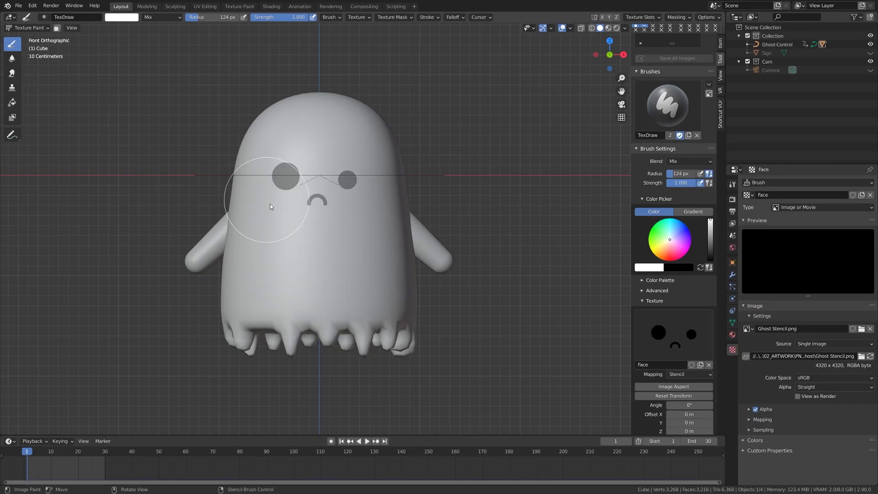
# Switch to Blender and texture-paint the sad face stencil onto the front of the ghost
pyautogui.moveTo(368, 205)
pyautogui.mouseDown()
pyautogui.moveTo(292, 188)
pyautogui.moveTo(289, 148)
pyautogui.mouseUp()
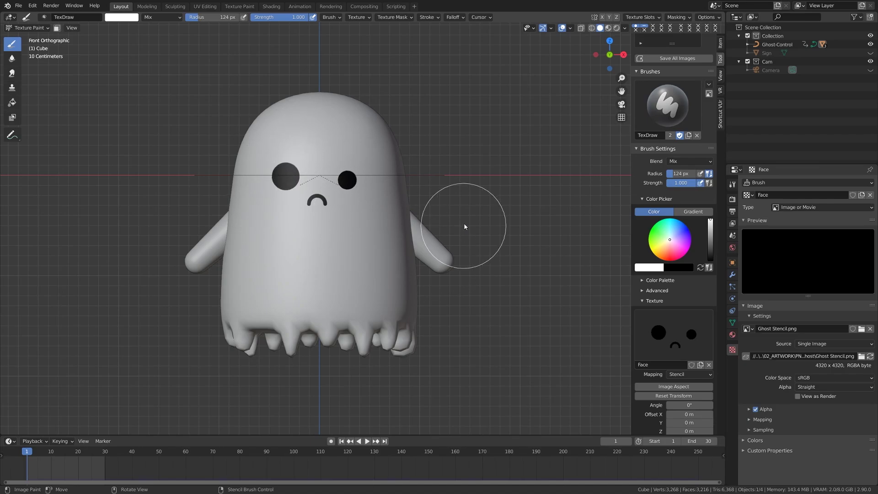
pyautogui.moveTo(464, 227); pyautogui.dragTo(505, 205, button='middle')
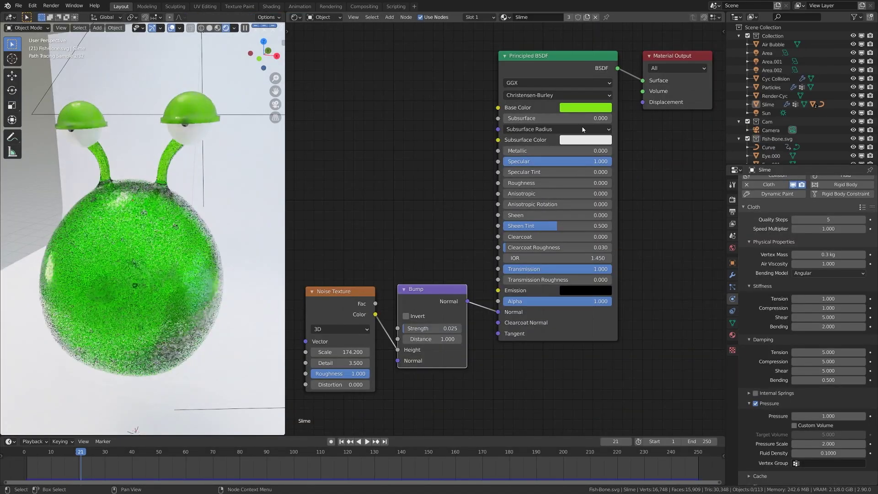
# Change the Base Color of the Slime material's Principled BSDF to a turquoise blue
pyautogui.click(586, 107)
pyautogui.click(594, 126)
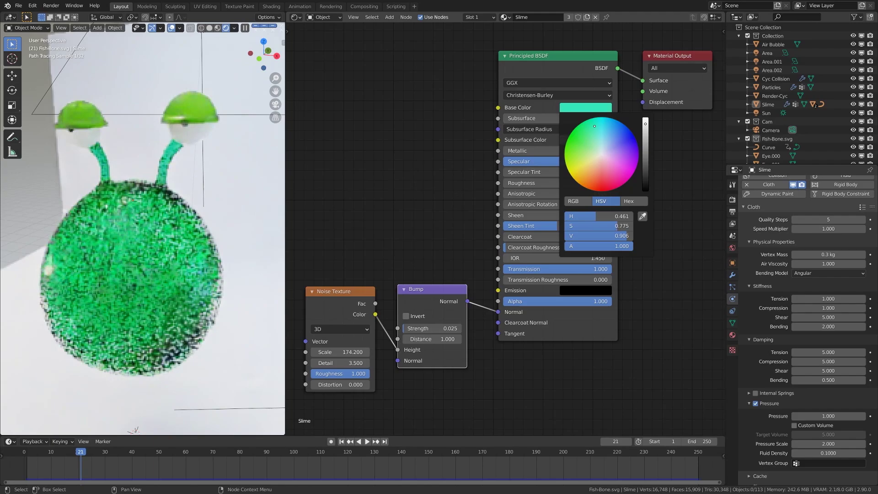
pyautogui.click(605, 124)
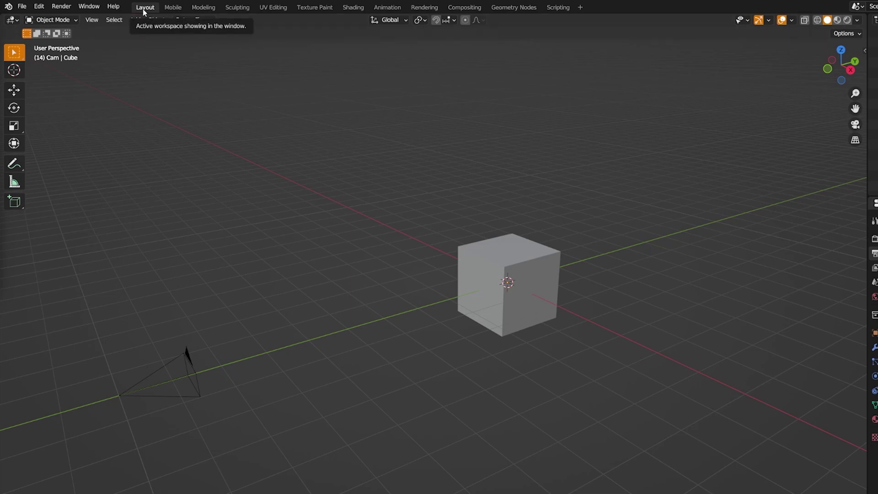
# Look over the Modeling, Sculpting, UV Editing, Texture Paint and Shading workspaces one after another
pyautogui.click(204, 8)
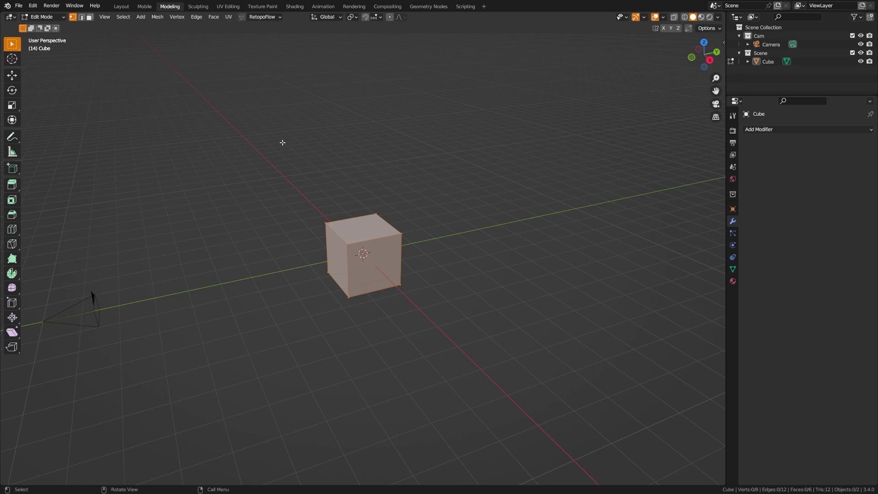
pyautogui.click(198, 7)
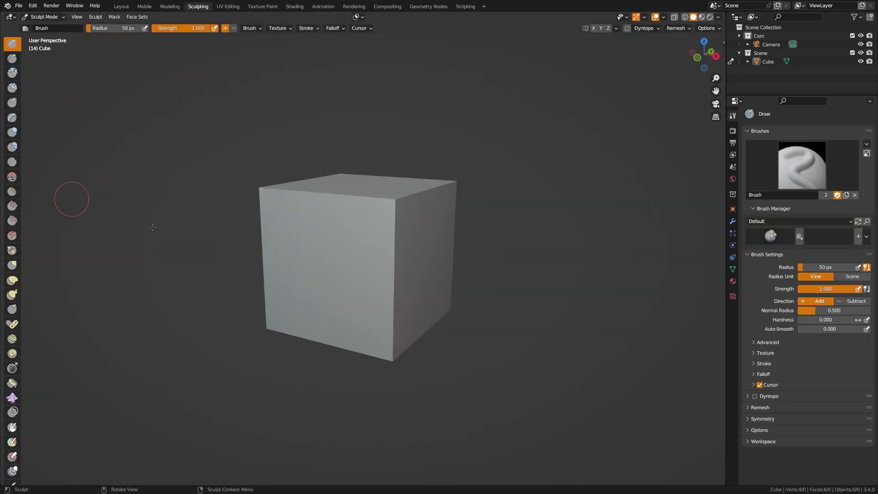
pyautogui.click(228, 6)
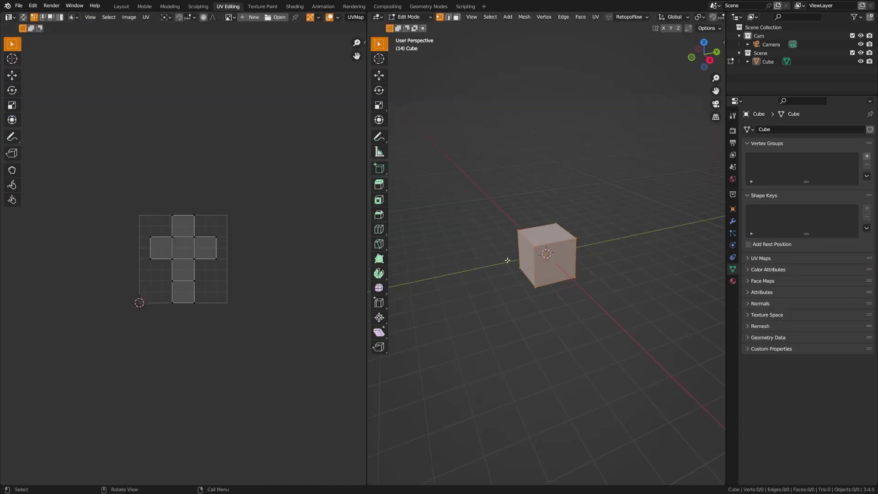
pyautogui.click(262, 6)
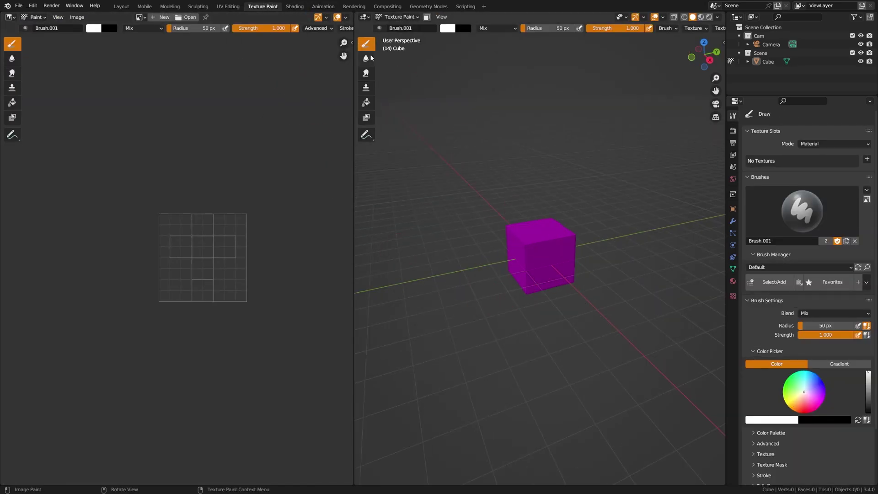
pyautogui.hotkey('ctrl', 'pagedown')
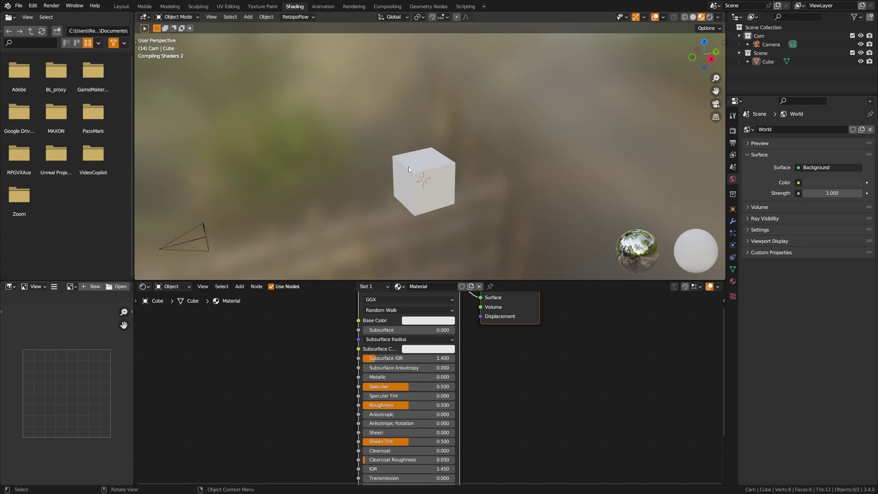
# Look over the Animation, Rendering, Compositing, Geometry Nodes and Scripting workspaces in turn
pyautogui.click(323, 6)
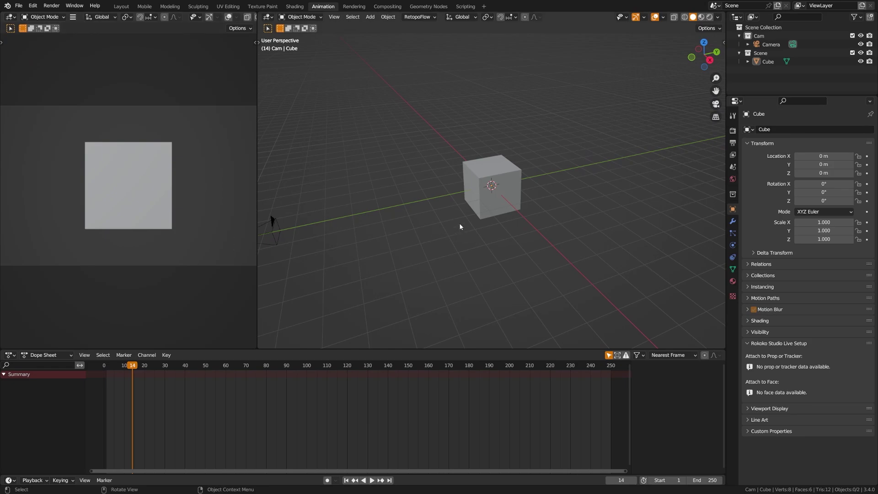
pyautogui.click(354, 7)
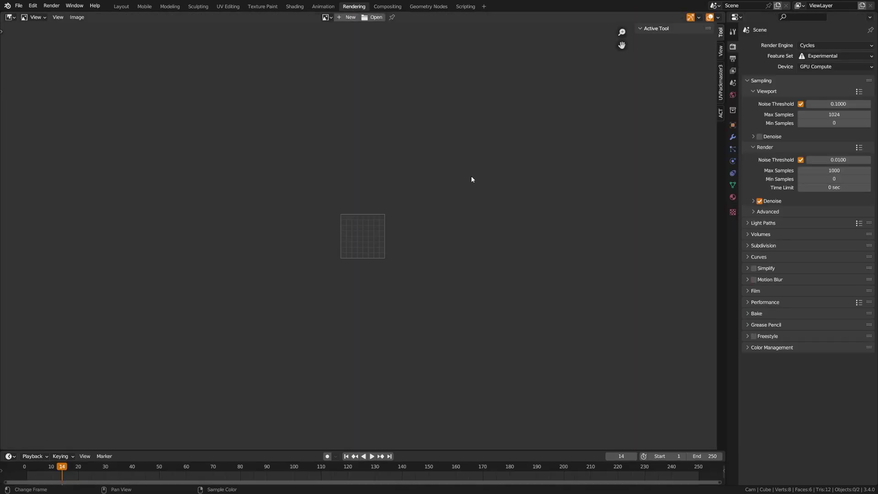
pyautogui.click(387, 6)
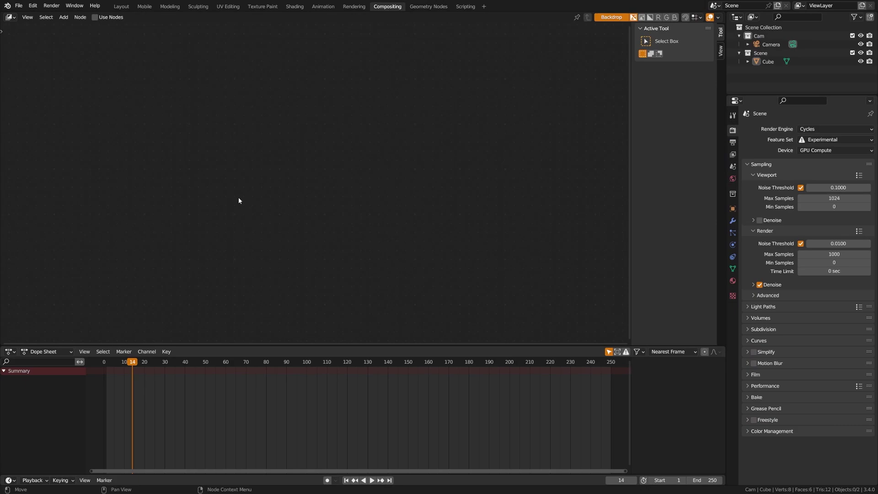
pyautogui.click(428, 6)
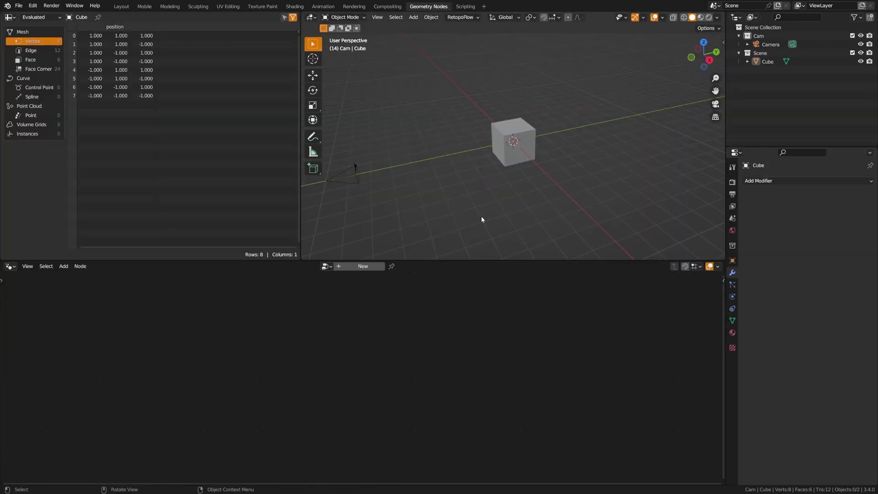
pyautogui.click(466, 7)
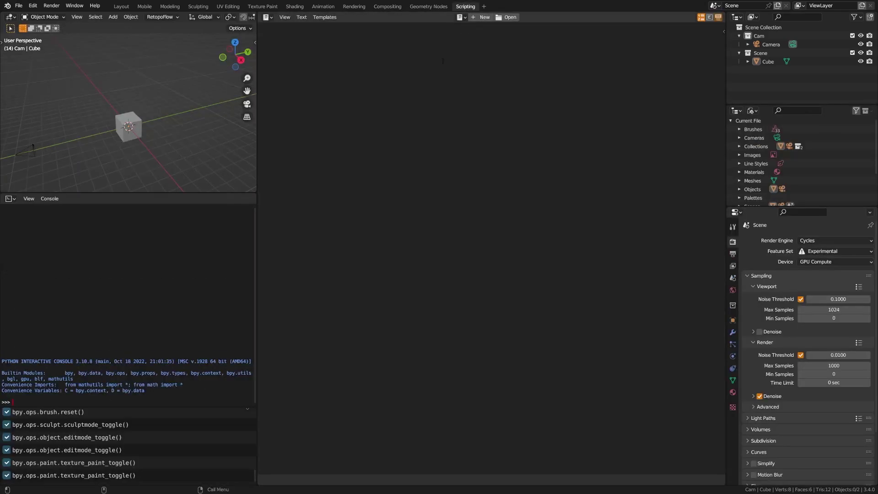
# Check which workspace presets can be added, and return to the Layout workspace without adding one
pyautogui.click(484, 7)
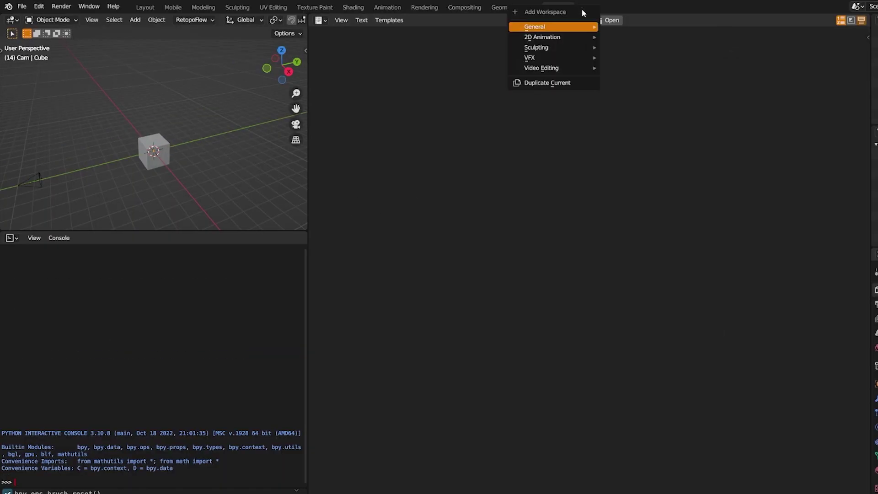
pyautogui.moveTo(486, 33)
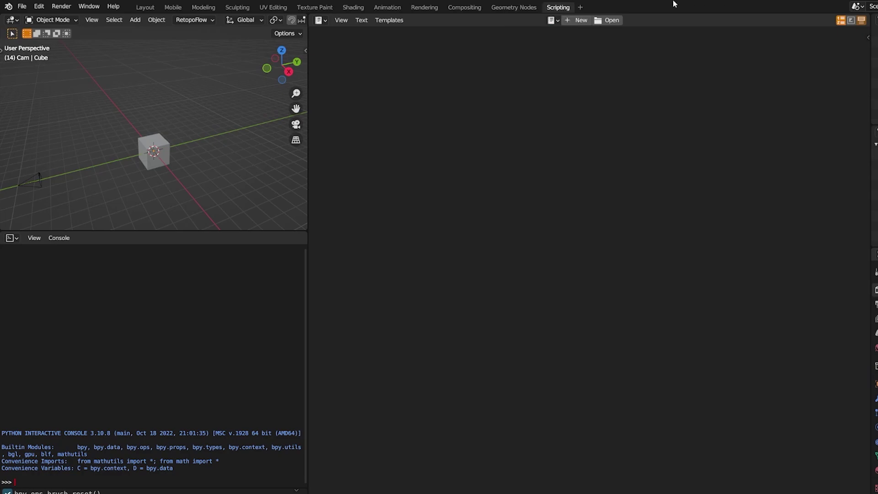
pyautogui.click(145, 7)
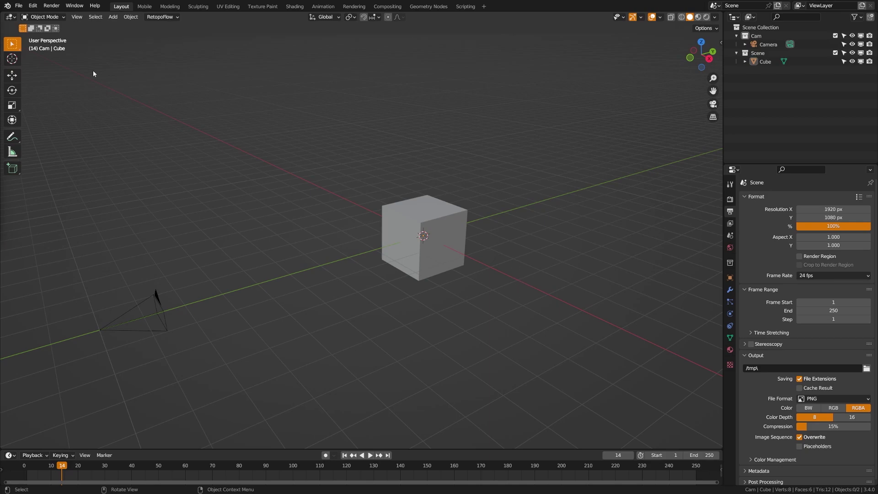
# Hide the 3D viewport's toolbar, bring it back, and open the sidebar with the cube's transform properties
pyautogui.click(10, 17)
pyautogui.moveTo(3, 446); pyautogui.dragTo(168, 310)
pyautogui.press('t')
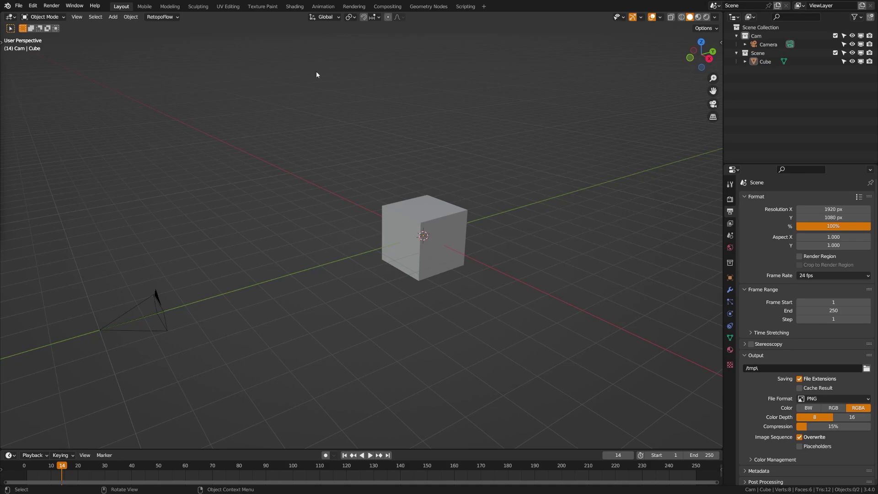
pyautogui.press('t')
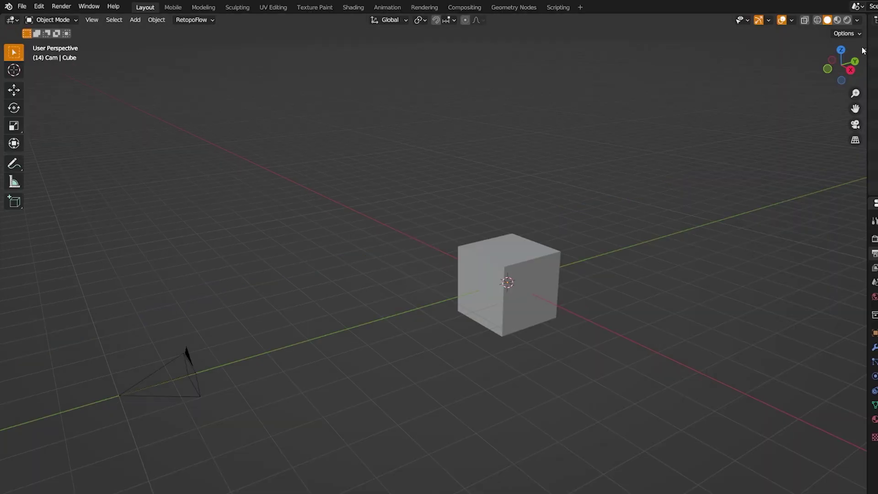
pyautogui.click(865, 52)
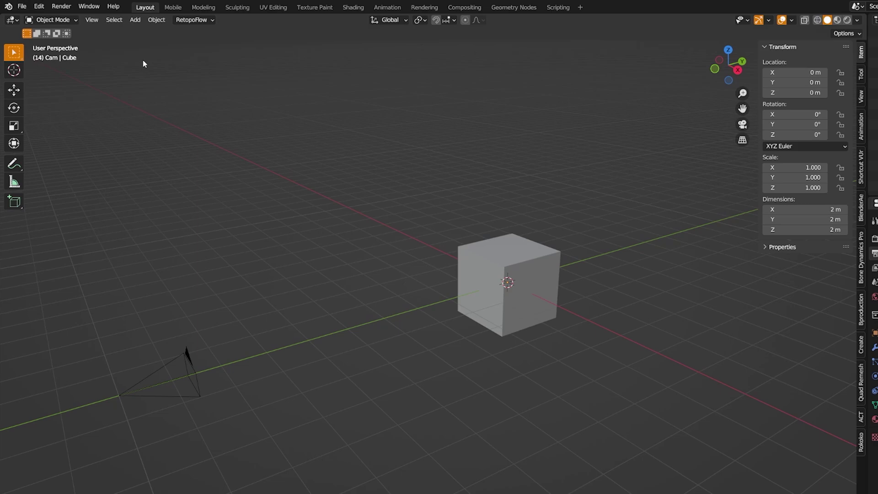
# Switch to the Sculpting workspace and show the Draw brush's tool settings in the viewport sidebar
pyautogui.click(235, 8)
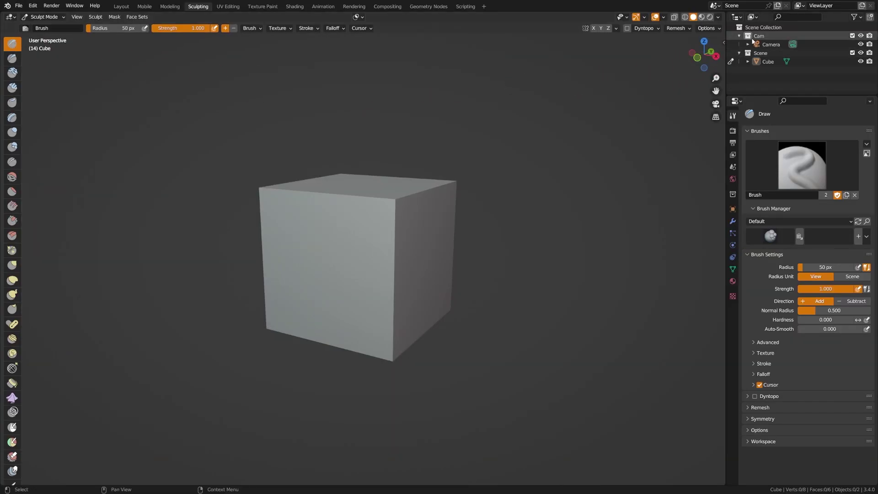
pyautogui.click(724, 42)
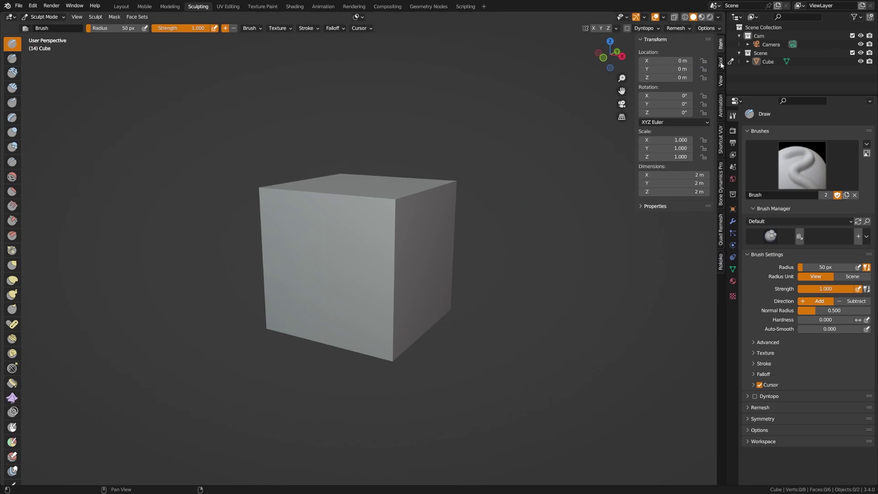
pyautogui.click(722, 63)
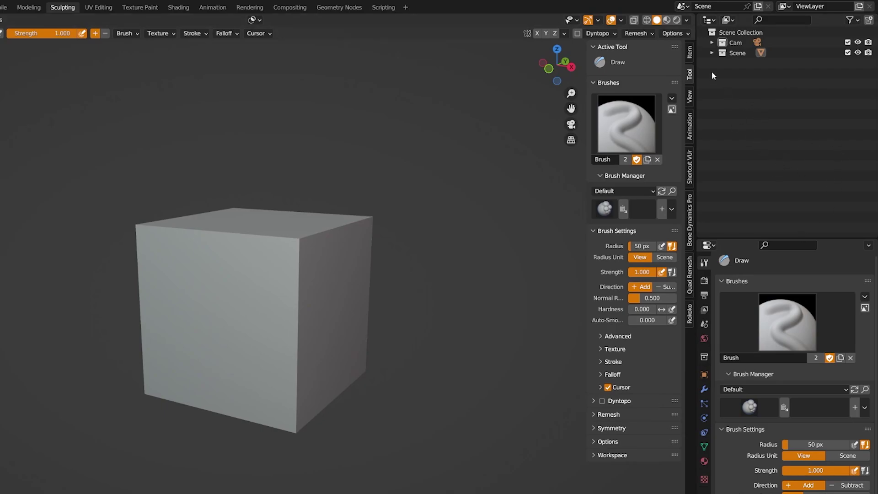
# Expand the Cam and Scene collections in the Outliner to examine the camera and cube hierarchy
pyautogui.click(711, 43)
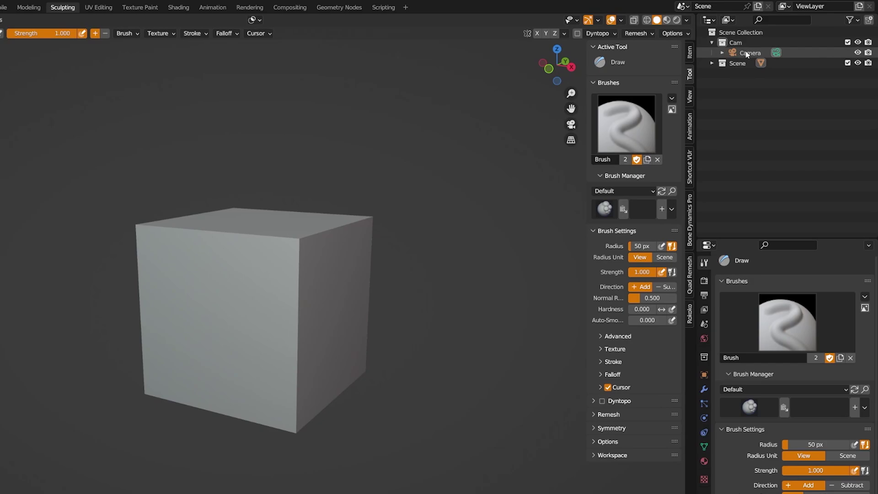
pyautogui.click(722, 53)
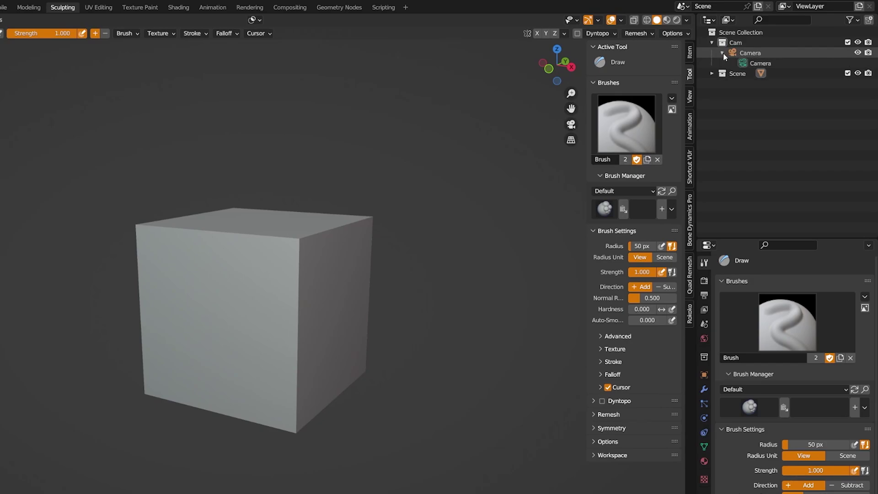
pyautogui.click(711, 74)
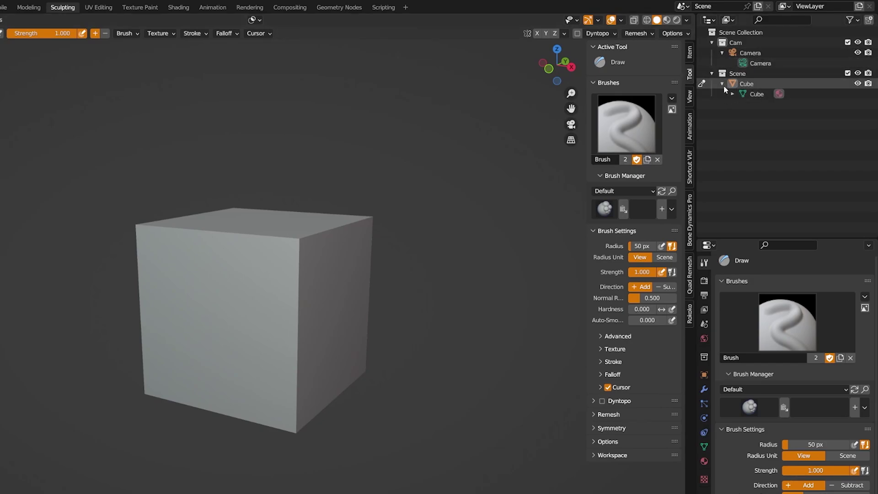
pyautogui.click(722, 84)
# Exclude the Scene collection from the view layer, include it again, and collapse both collections in the Outliner
pyautogui.click(849, 20)
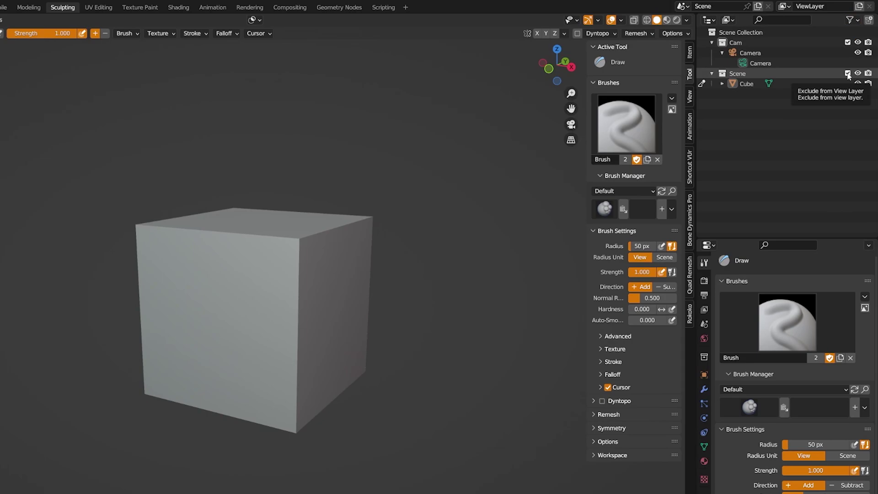
pyautogui.click(847, 73)
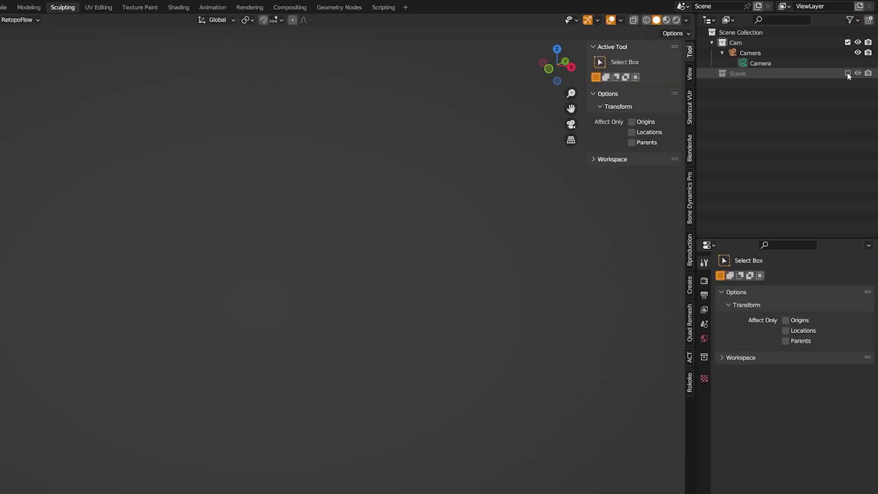
pyautogui.click(847, 74)
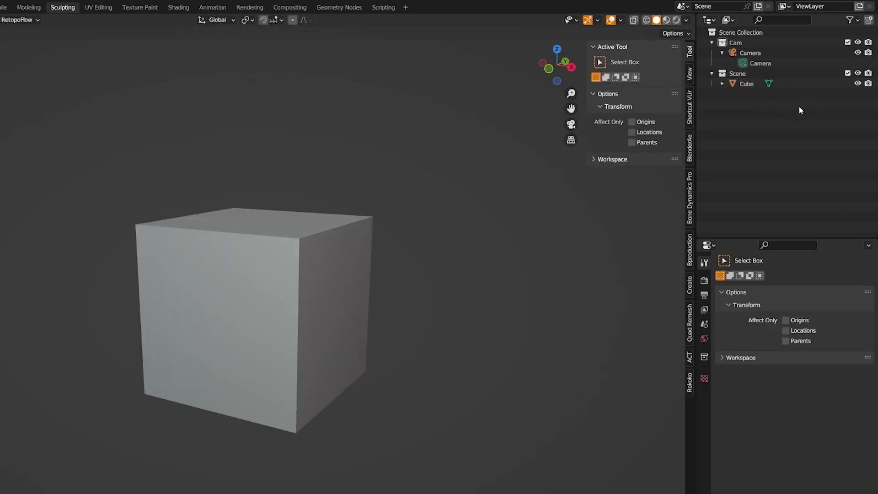
pyautogui.click(712, 73)
pyautogui.click(711, 42)
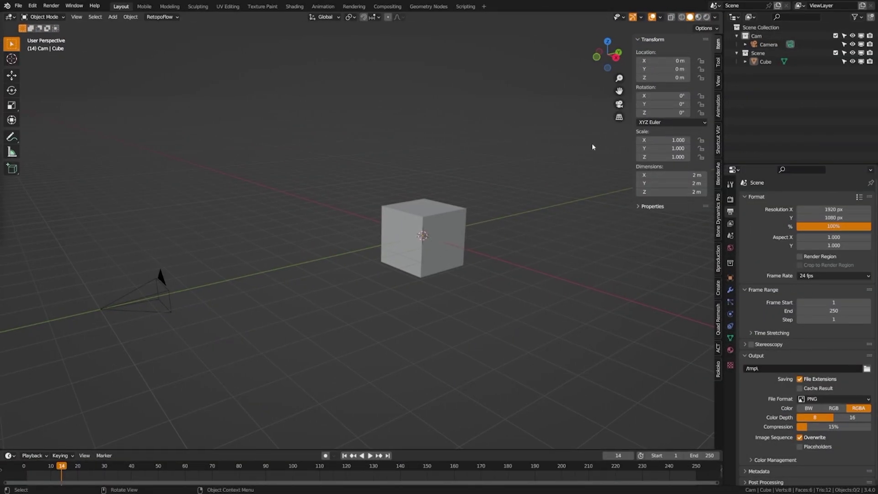
# Rotate the 3D view around the cube using the axis gizmo, free orbiting and the stepped view rotation
pyautogui.moveTo(607, 58); pyautogui.dragTo(562, 66)
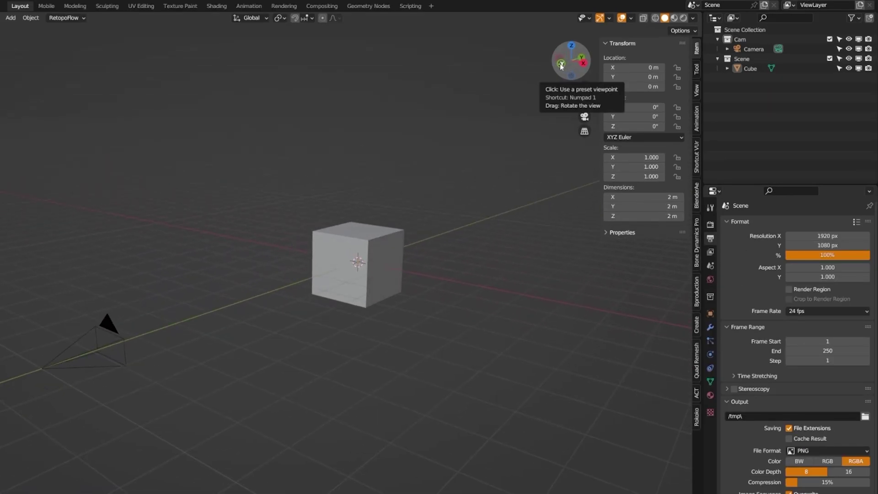
pyautogui.click(561, 66)
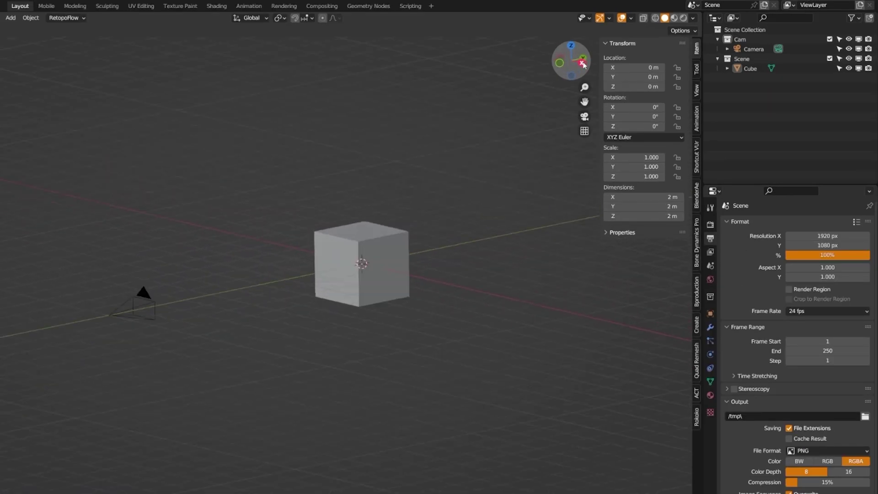
pyautogui.moveTo(578, 75)
pyautogui.mouseDown()
pyautogui.moveTo(560, 92)
pyautogui.moveTo(579, 76)
pyautogui.mouseUp()
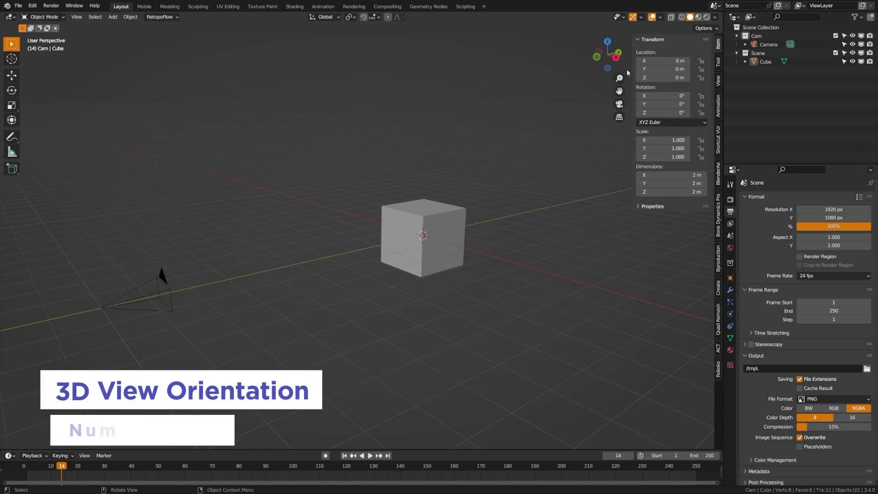
pyautogui.moveTo(430, 162); pyautogui.dragTo(297, 148, button='middle')
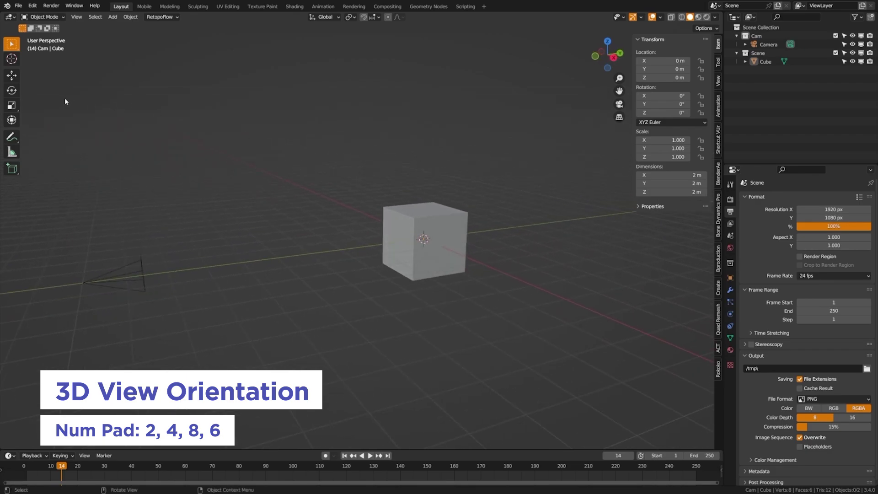
pyautogui.press('KP_4')
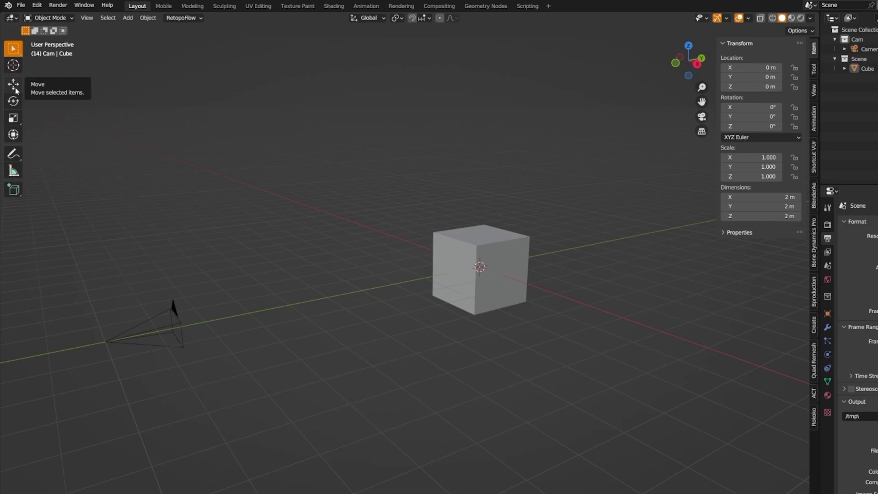
# Select the cube and switch through the Move, Rotate and Scale tools to the combined Transform tool
pyautogui.click(16, 90)
pyautogui.click(497, 252)
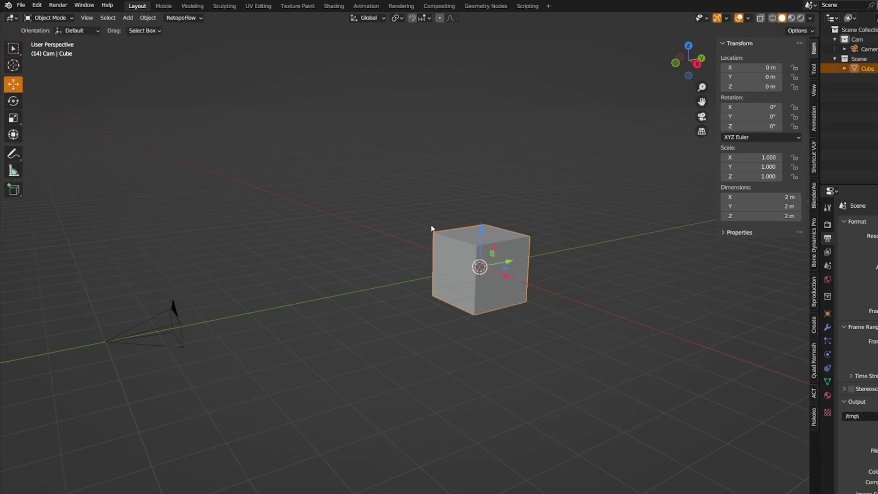
pyautogui.click(15, 105)
pyautogui.click(19, 119)
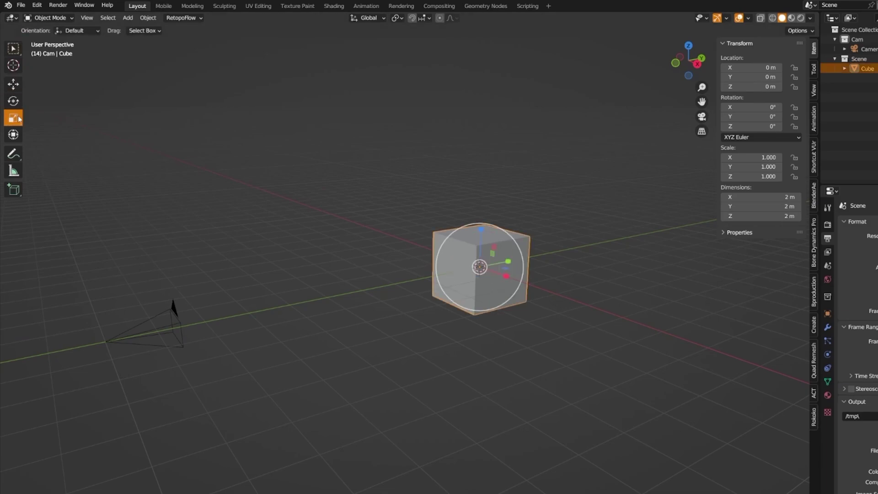
pyautogui.click(14, 133)
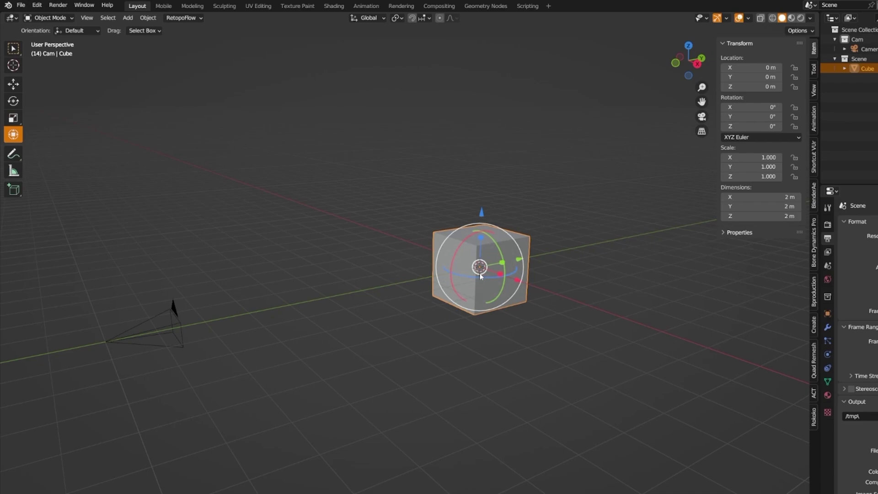
pyautogui.moveTo(479, 274); pyautogui.dragTo(459, 269, button='middle')
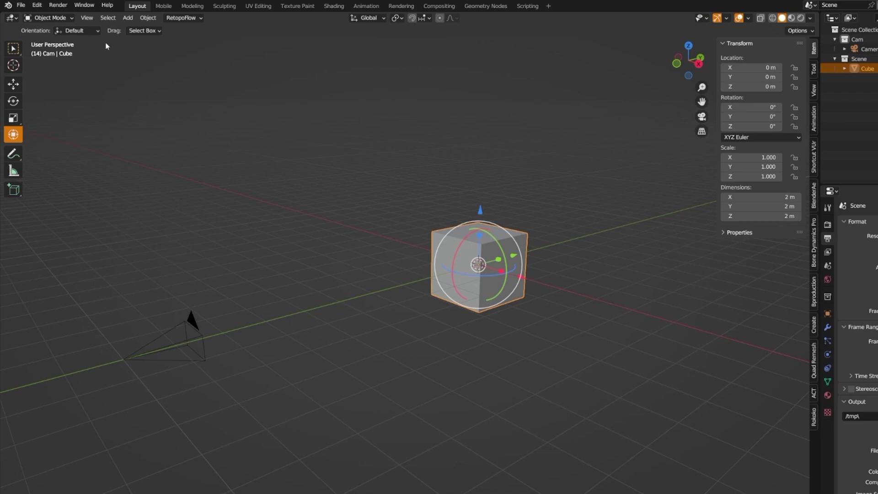
# Put the cube in Edit Mode, switch to face selection and select its top face
pyautogui.click(54, 19)
pyautogui.click(51, 37)
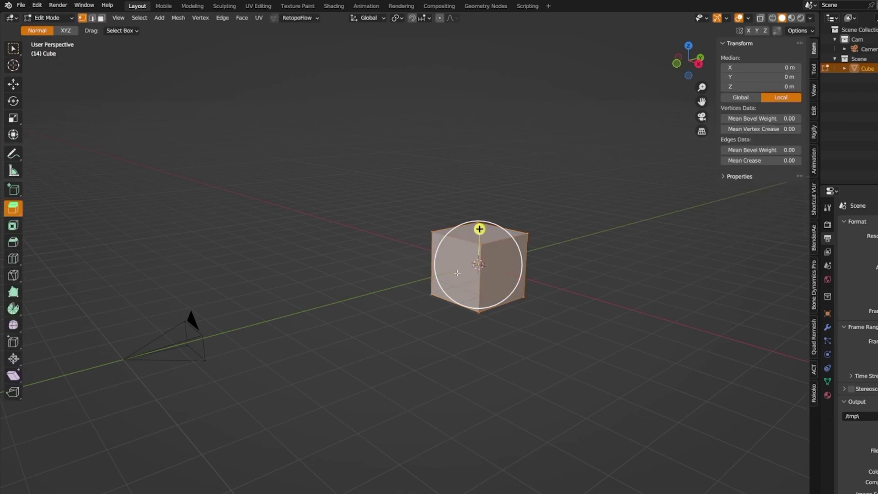
pyautogui.scroll(3, 458, 273)
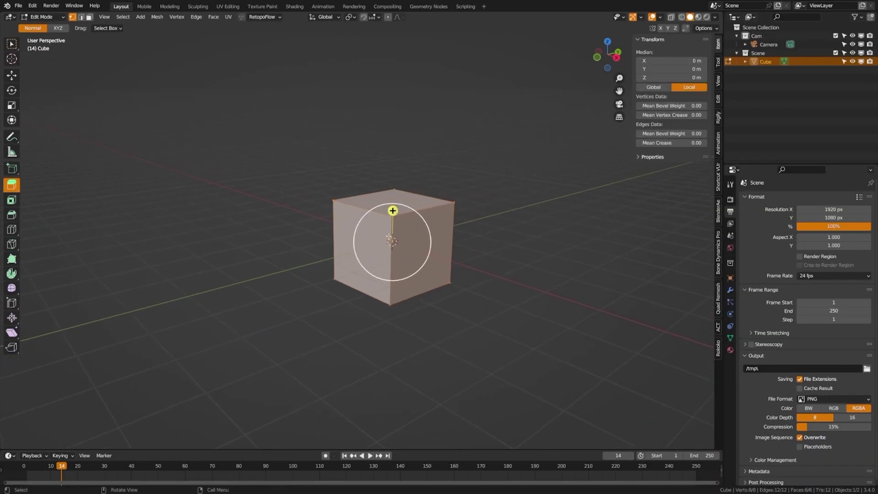
pyautogui.moveTo(390, 238); pyautogui.dragTo(407, 238, button='middle')
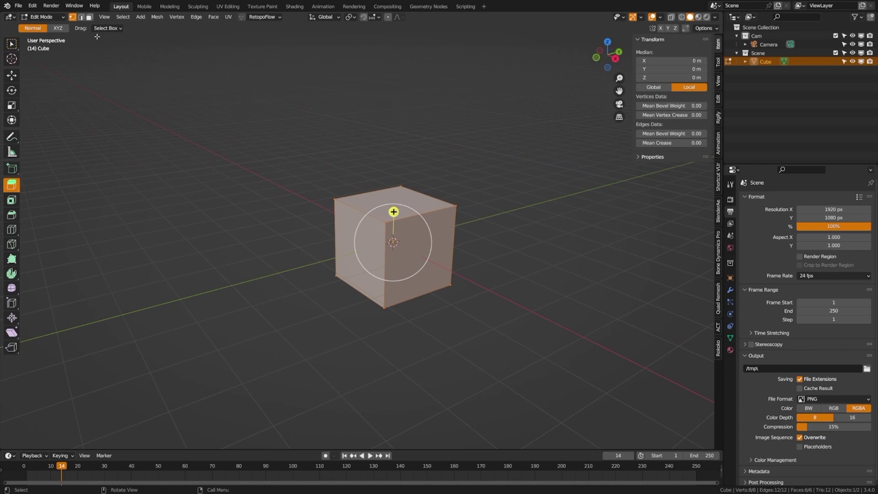
pyautogui.click(82, 17)
pyautogui.click(91, 20)
pyautogui.click(405, 206)
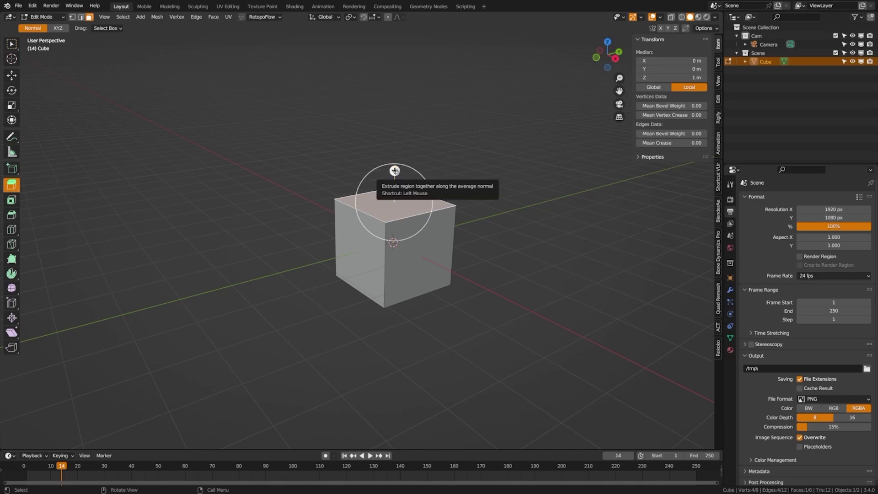
# Extrude the cube's top face upward about 0.94 m and scale the new face smaller to taper the block
pyautogui.moveTo(394, 171); pyautogui.dragTo(403, 131)
pyautogui.click(14, 105)
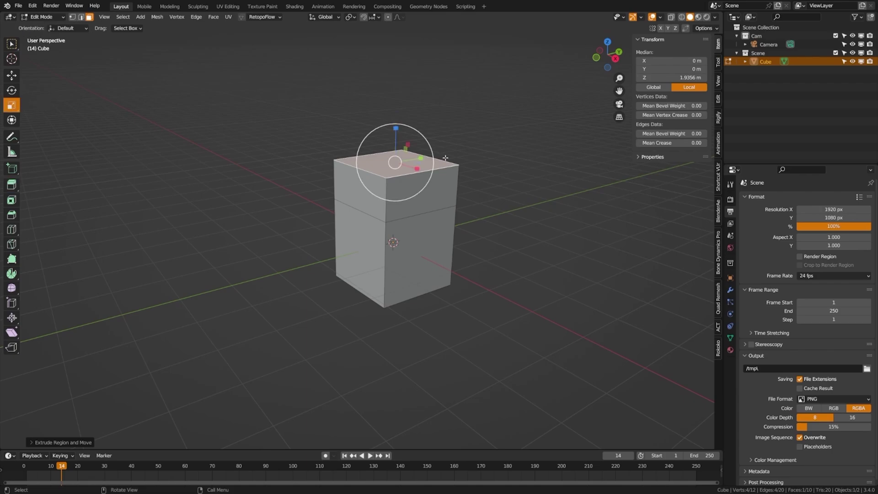
pyautogui.moveTo(401, 164)
pyautogui.mouseDown()
pyautogui.moveTo(416, 159)
pyautogui.moveTo(396, 163)
pyautogui.mouseUp()
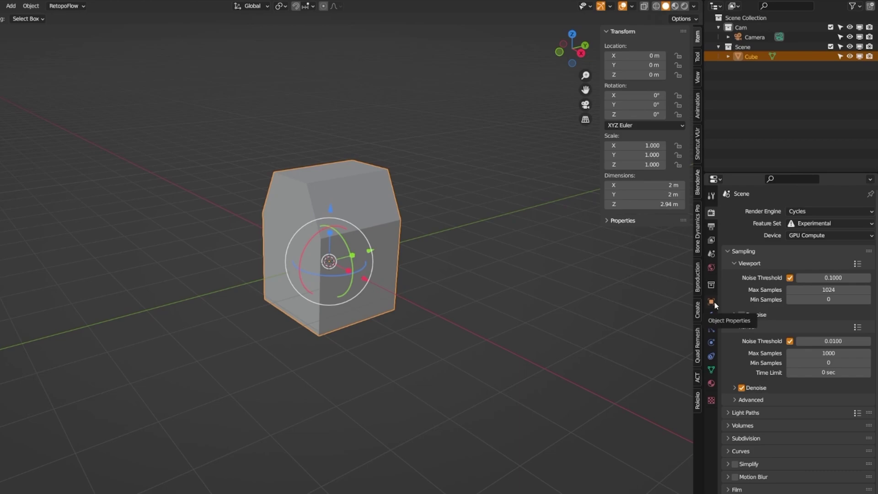
# Select the camera, reselect the cube, and review the output, view layer, scene, world, collection and object properties
pyautogui.click(754, 37)
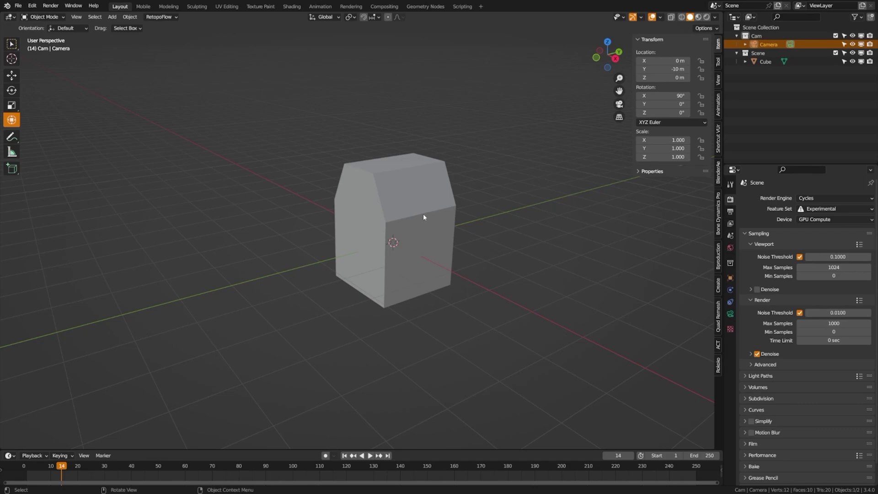
pyautogui.click(423, 217)
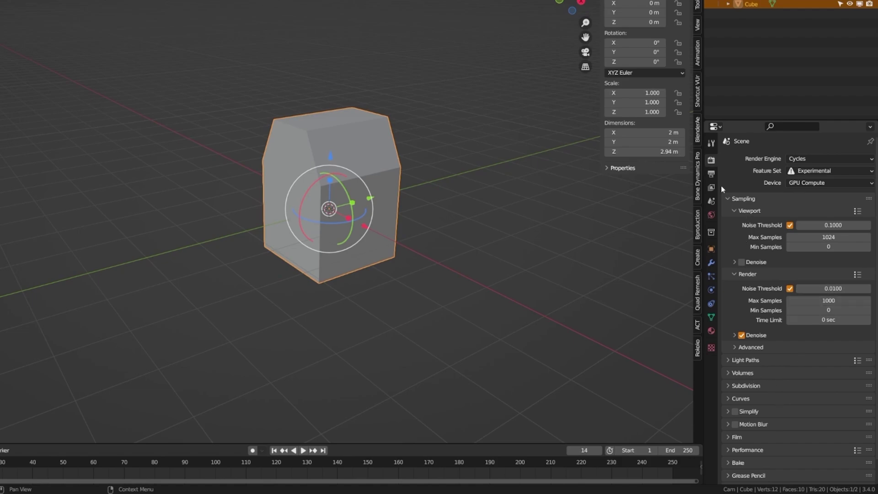
pyautogui.click(711, 174)
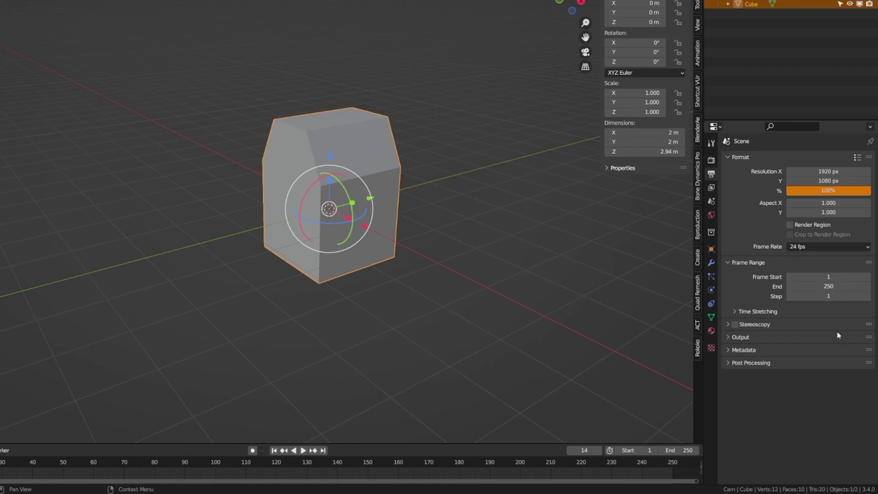
pyautogui.click(712, 187)
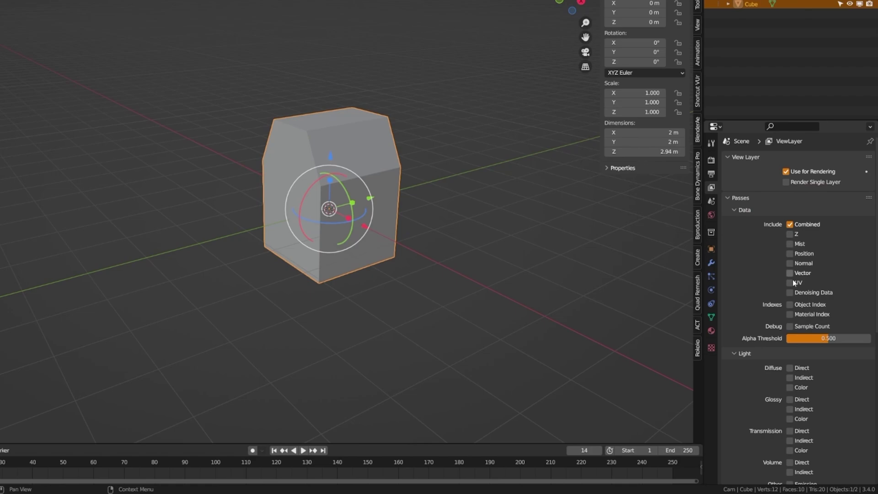
pyautogui.click(712, 202)
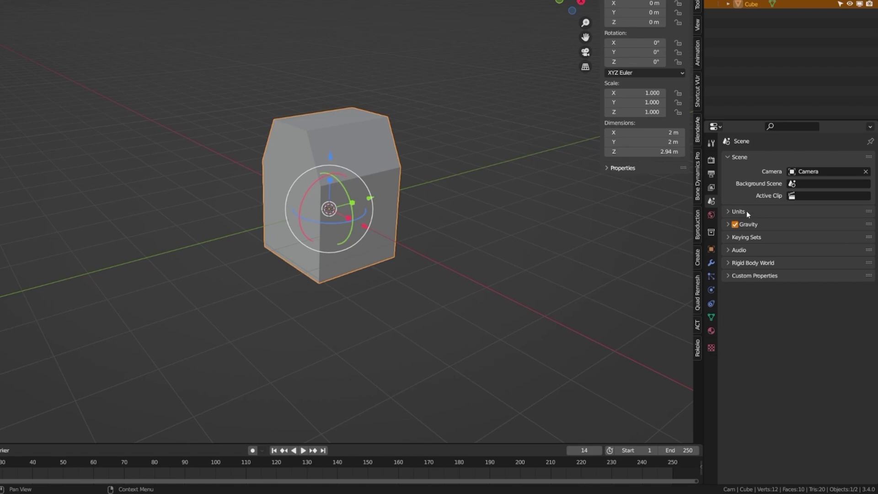
pyautogui.click(712, 216)
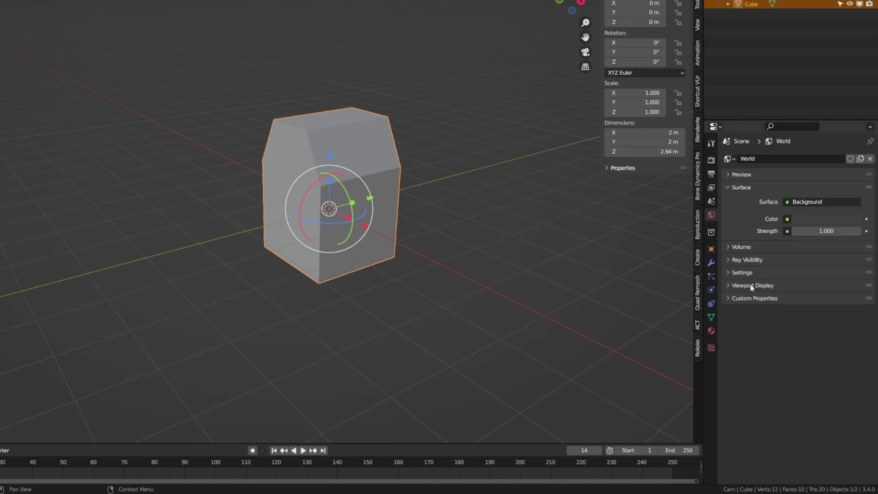
pyautogui.click(711, 233)
pyautogui.click(711, 249)
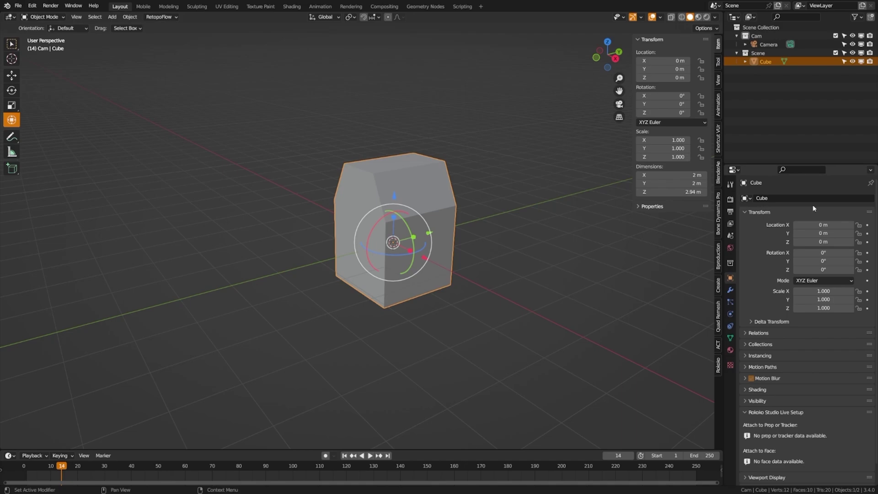
# Select the camera and show its lens and depth of field properties with the sensor settings expanded
pyautogui.click(770, 46)
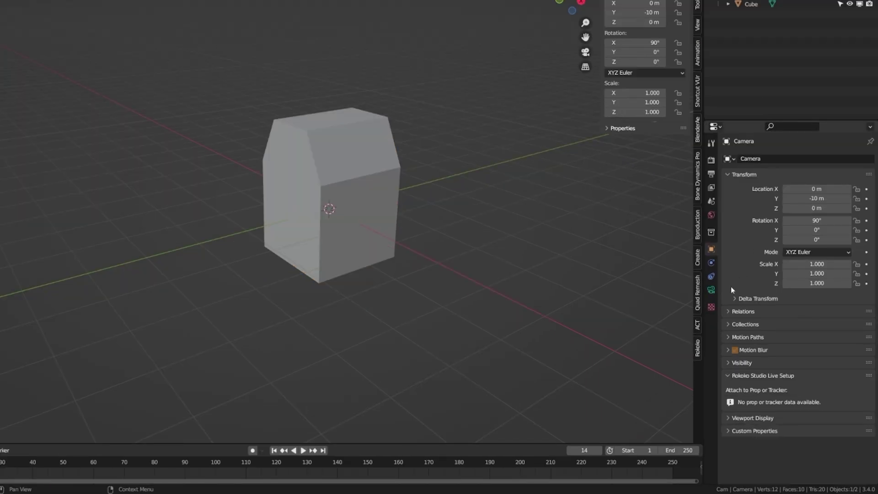
pyautogui.click(712, 291)
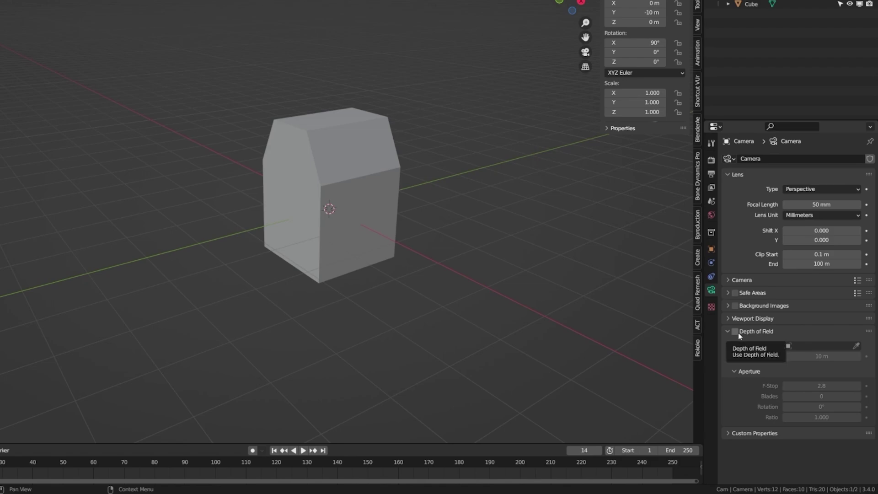
pyautogui.click(741, 280)
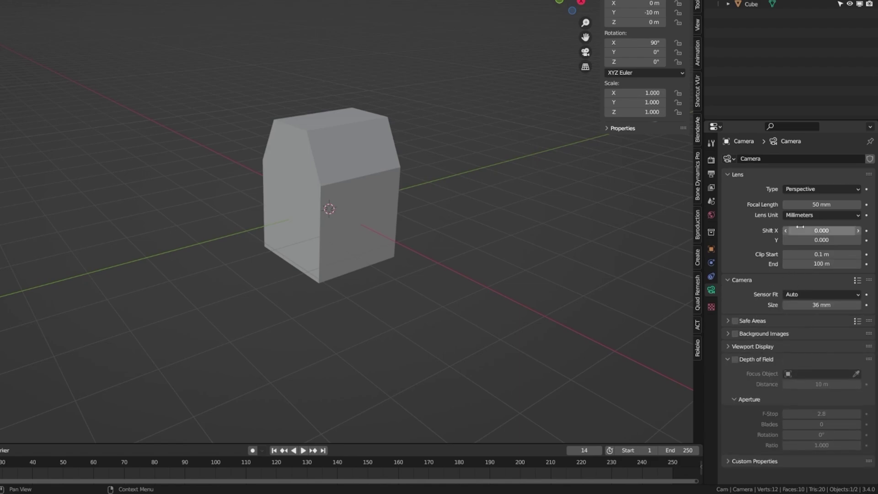
# Select the cube and examine the list of modifiers that can be added to it
pyautogui.click(363, 172)
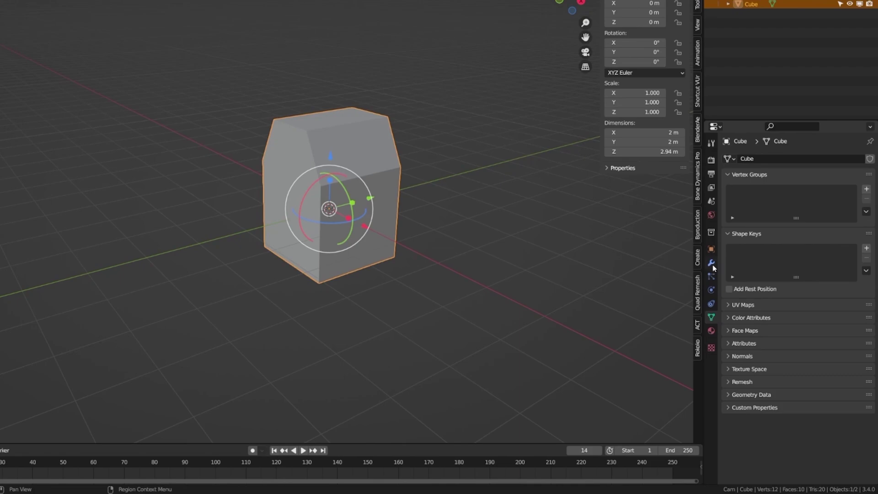
pyautogui.click(711, 262)
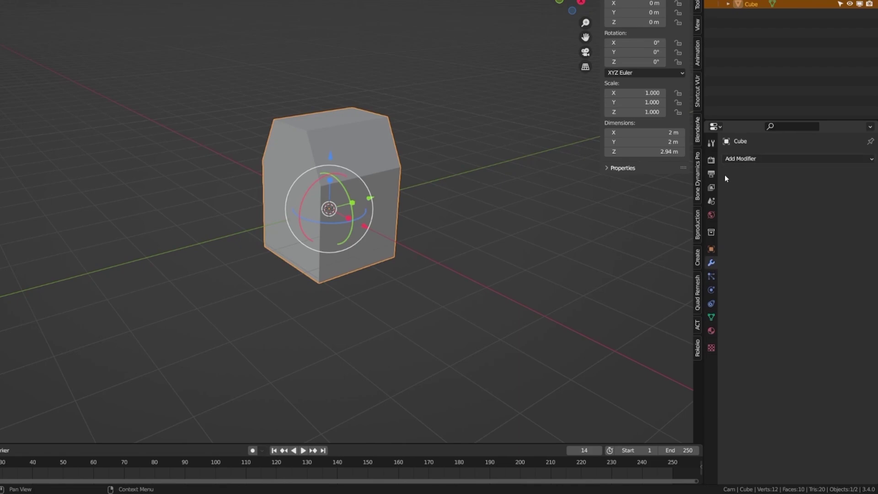
pyautogui.click(801, 159)
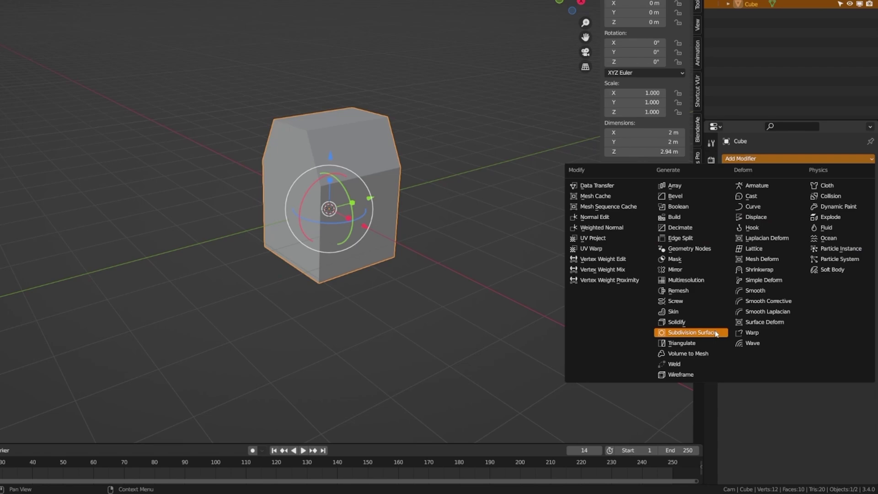
pyautogui.click(776, 155)
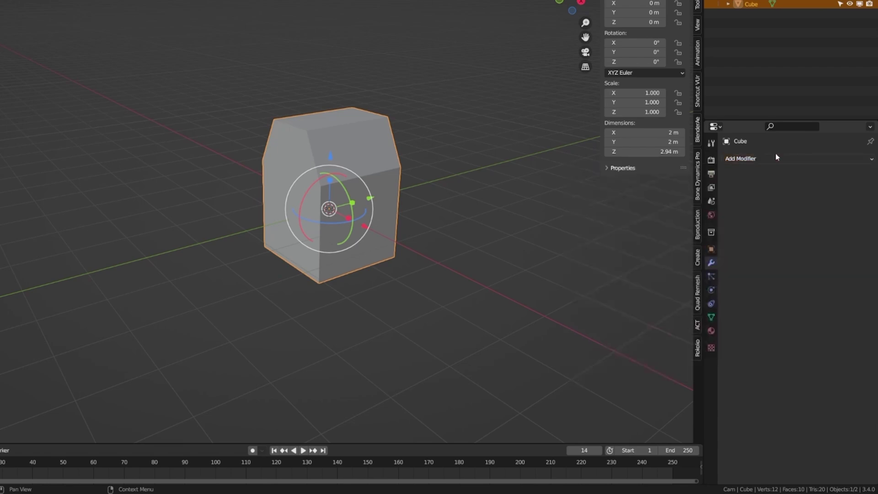
# Examine the cube's particle, physics, object constraint, mesh data and material properties, including the list of available constraints
pyautogui.click(712, 276)
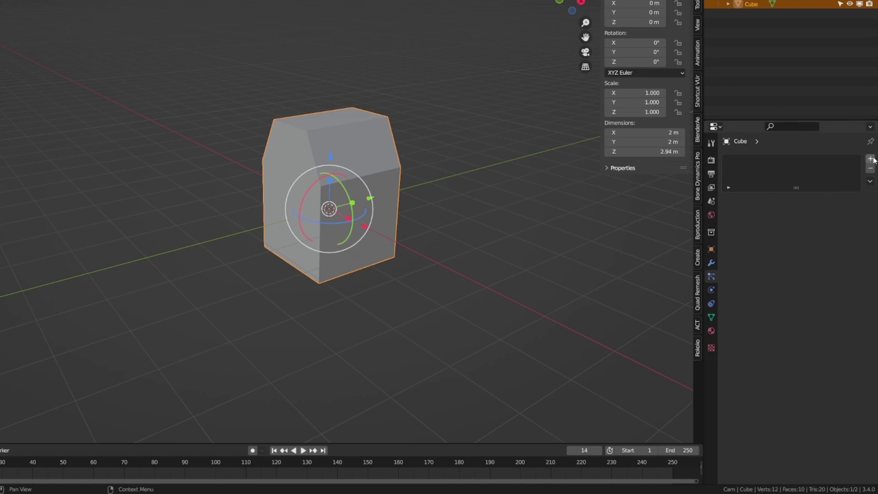
pyautogui.click(711, 290)
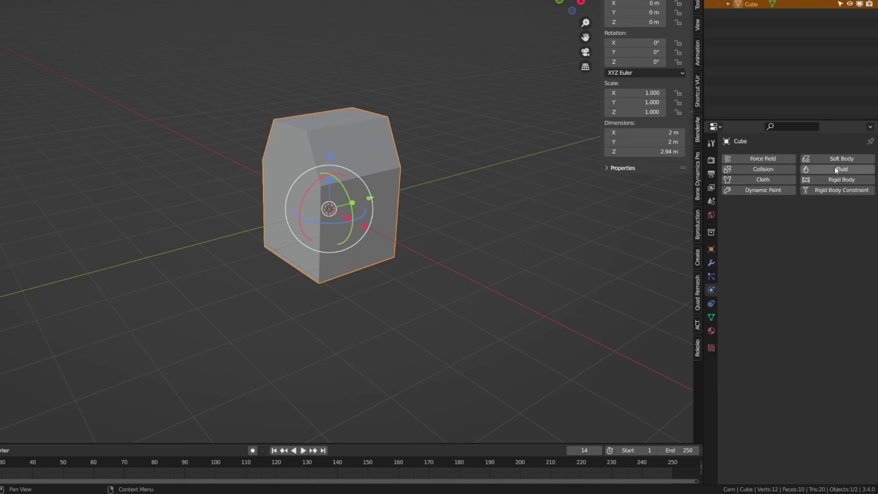
pyautogui.click(712, 304)
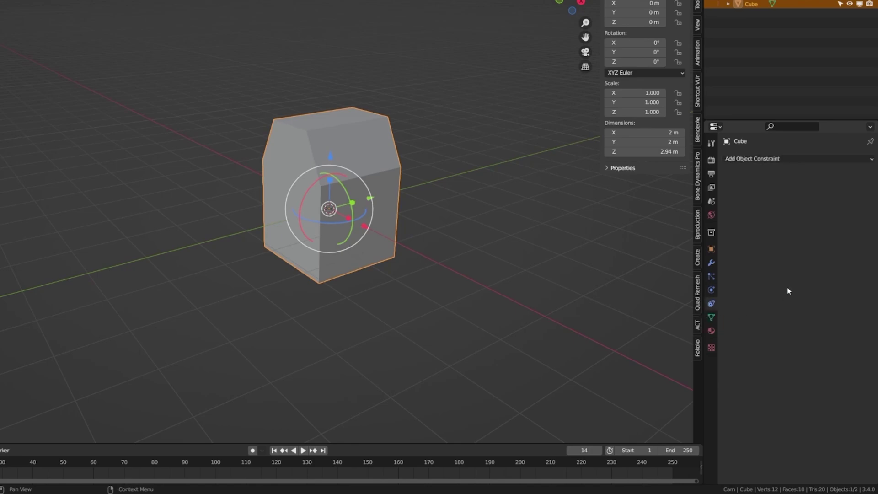
pyautogui.click(754, 160)
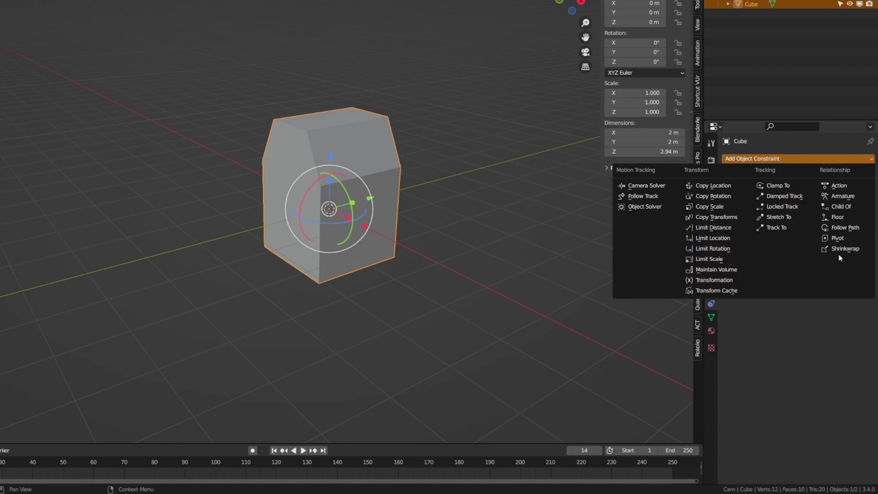
pyautogui.click(712, 317)
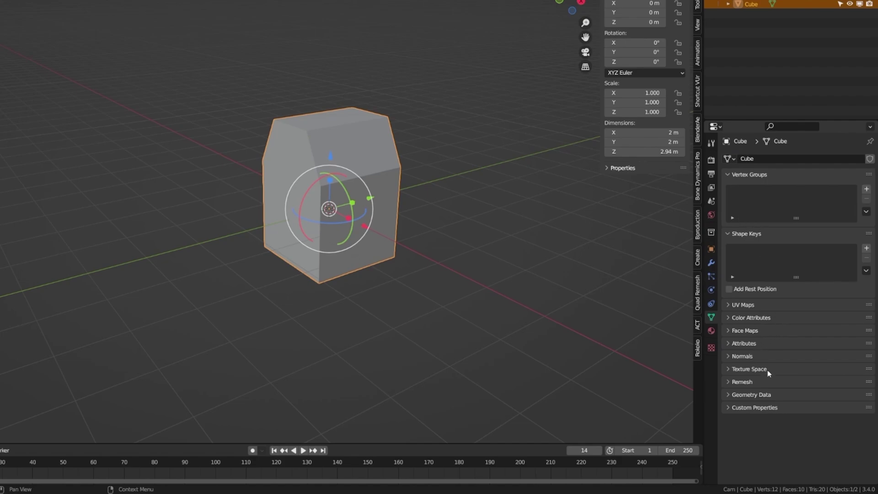
pyautogui.click(712, 330)
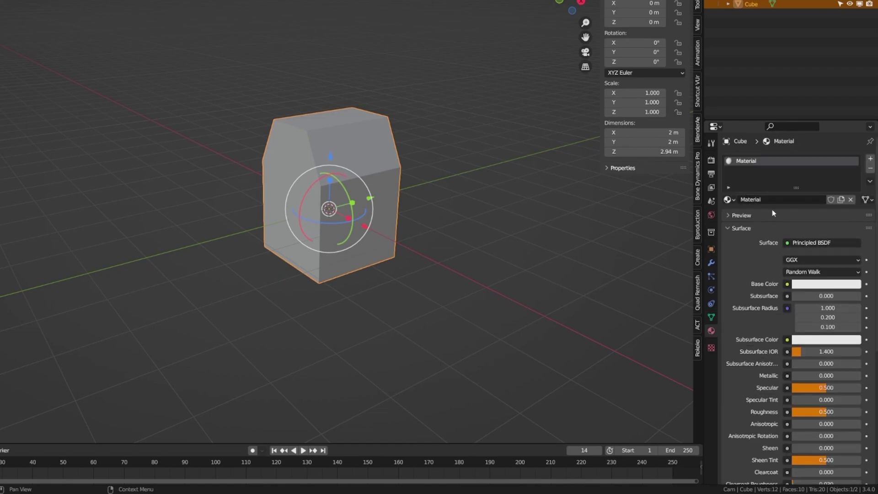
# Review the texture properties, the cube's modifier properties and the scene's render properties
pyautogui.click(712, 350)
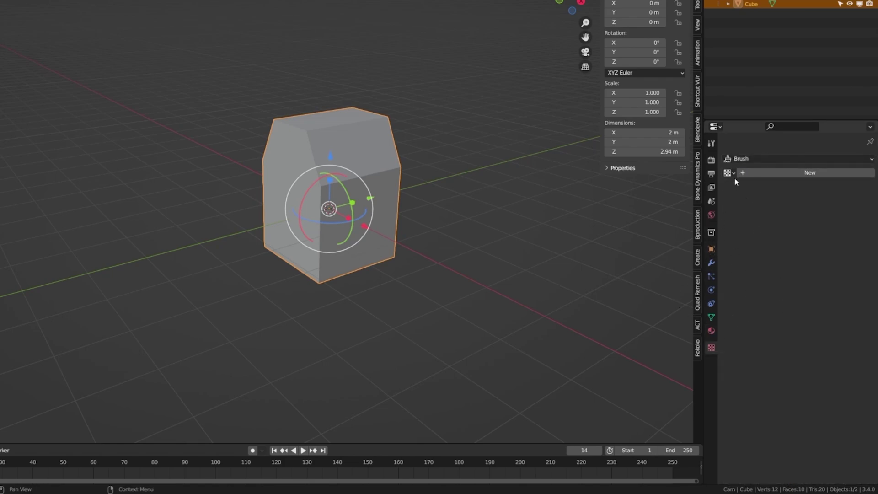
pyautogui.click(711, 262)
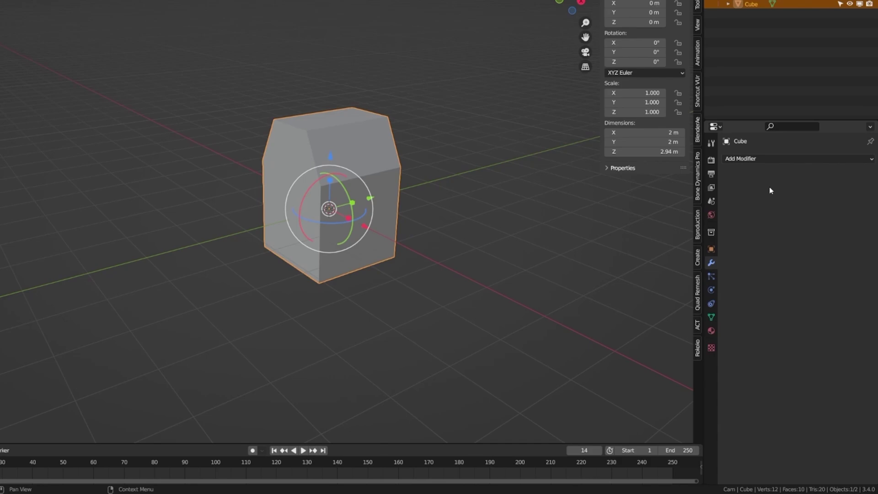
pyautogui.click(711, 160)
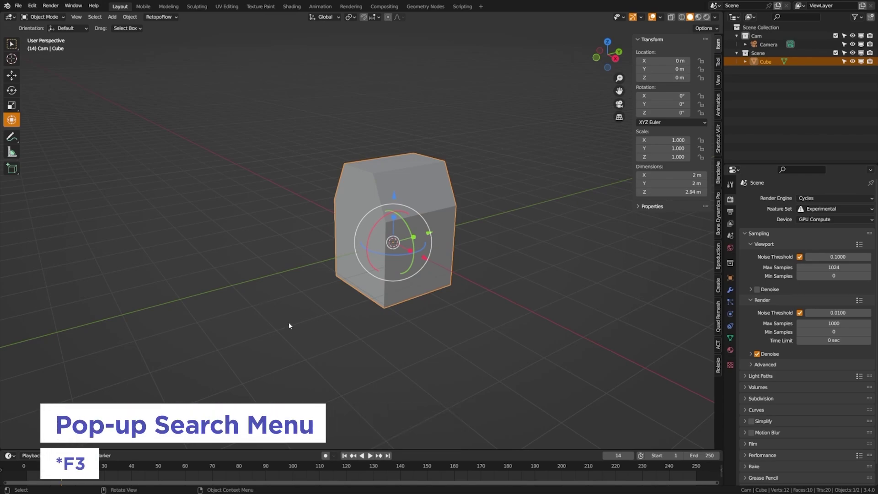
# Open the operator search with nothing selected, dismiss it and reselect the cube
pyautogui.click(385, 313)
pyautogui.press('F3')
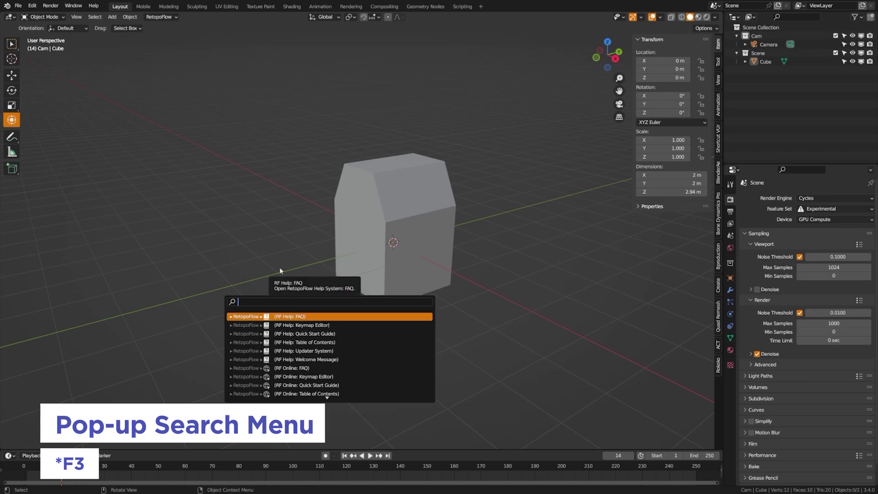
pyautogui.click(385, 202)
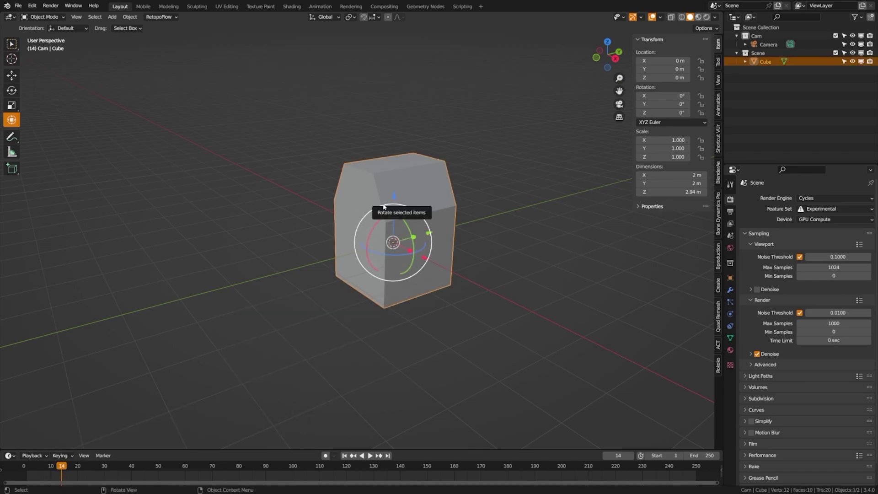
# Search the operators for "ran", run Randomize Transform on the cube and expand its settings
pyautogui.press('F3')
pyautogui.write('ran')
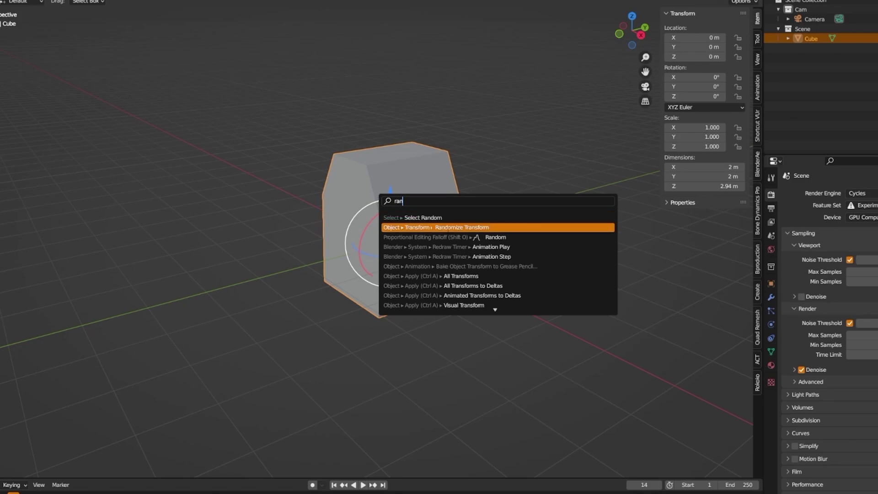
pyautogui.press('Return')
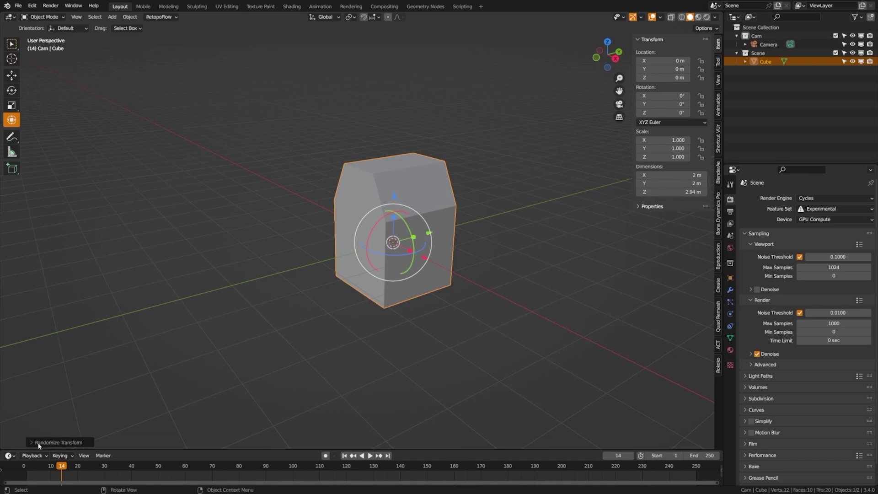
pyautogui.click(38, 443)
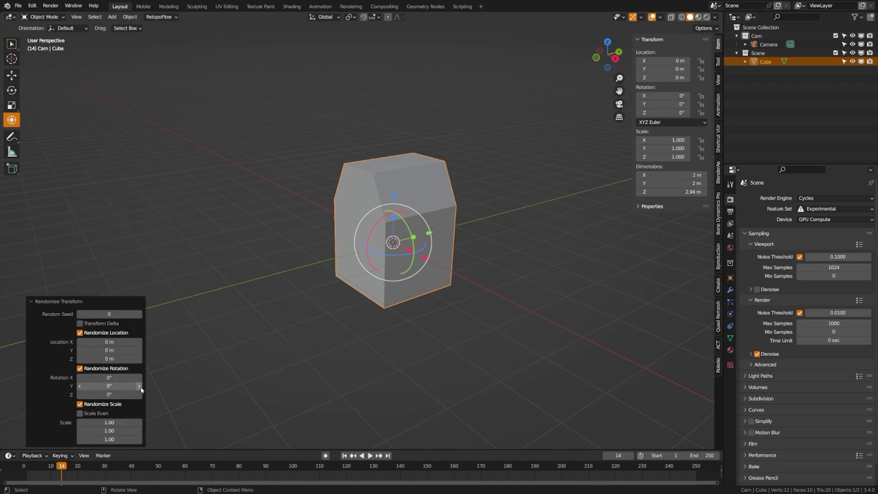
pyautogui.click(524, 345)
pyautogui.moveTo(524, 345); pyautogui.dragTo(554, 316, button='middle')
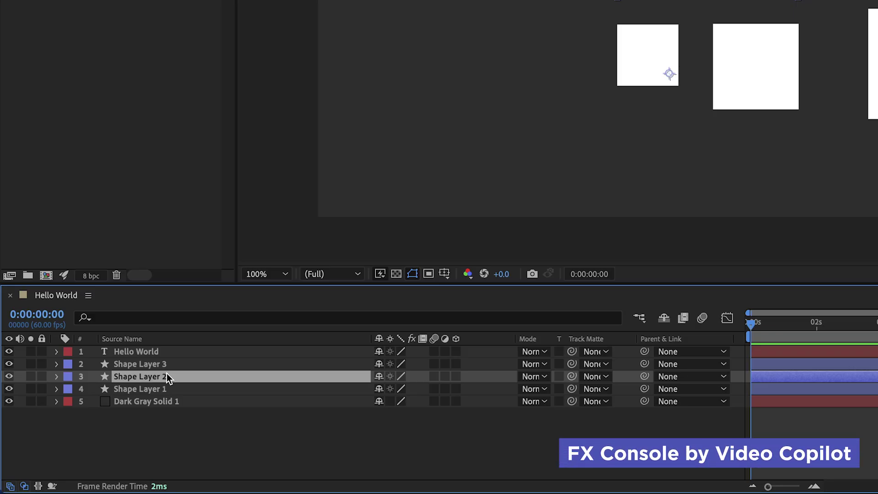
# Switch to After Effects and search FX Console for "g" with Shape Layer 2 selected
pyautogui.hotkey('ctrl', 'space')
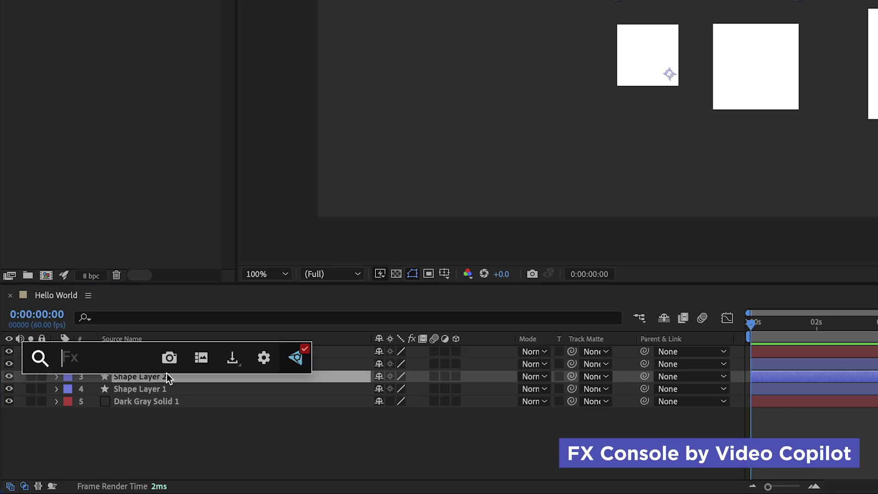
pyautogui.write('g')
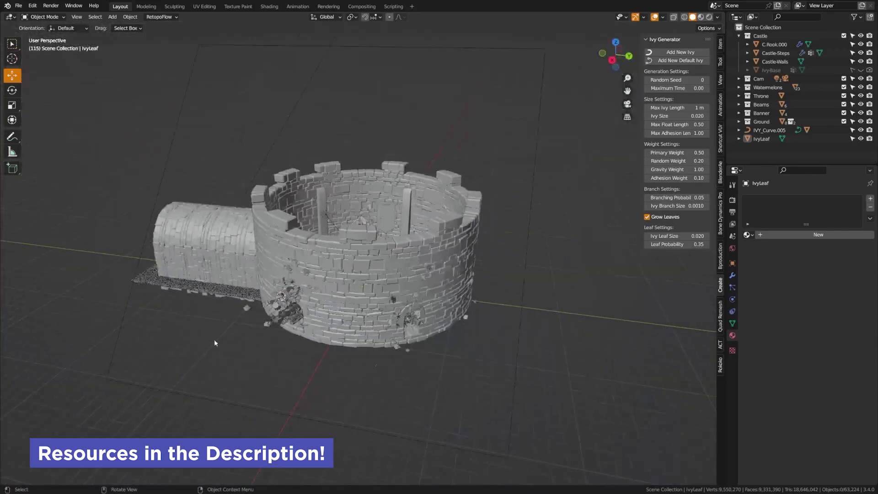
pyautogui.moveTo(215, 343); pyautogui.dragTo(322, 313, button='middle')
pyautogui.scroll(6, 322, 310)
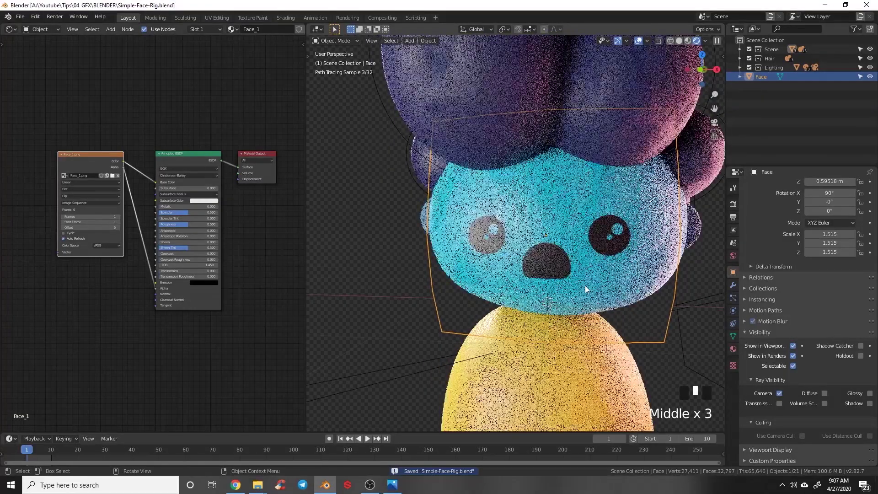
pyautogui.moveTo(586, 286); pyautogui.dragTo(485, 233, button='middle')
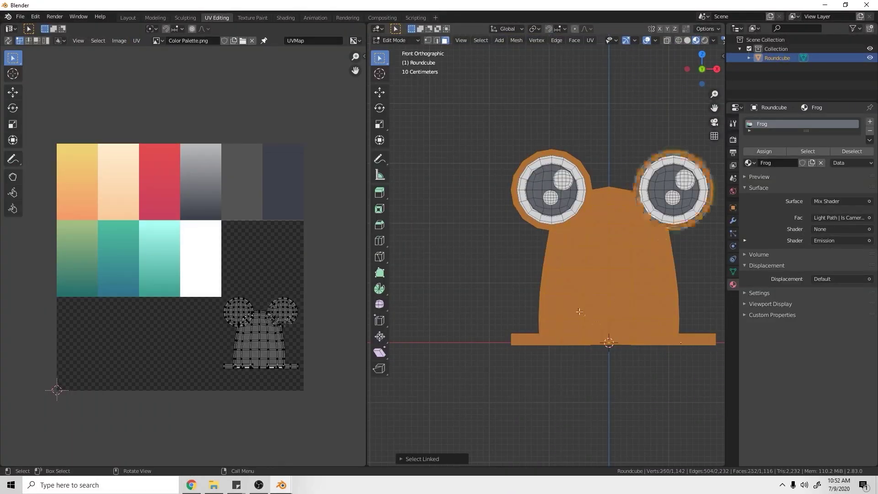
# Scale down all of the frog's selected UVs and place them over the green gradient swatch of the color palette
pyautogui.press('a')
pyautogui.press('s')
pyautogui.click(317, 310)
pyautogui.hotkey('ctrl', 'z')
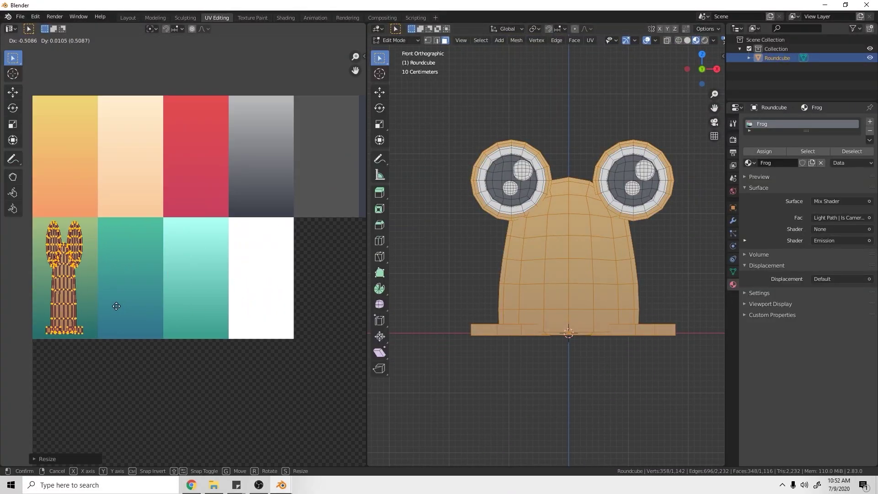
# Select only the frog's linked body mesh and resize and reposition its UVs within the green gradient swatch
pyautogui.hotkey('alt', 'a')
pyautogui.keyDown('shift'); pyautogui.moveTo(572, 216); pyautogui.dragTo(562, 218, button='middle'); pyautogui.keyUp('shift')
pyautogui.press('l')
pyautogui.press('s')
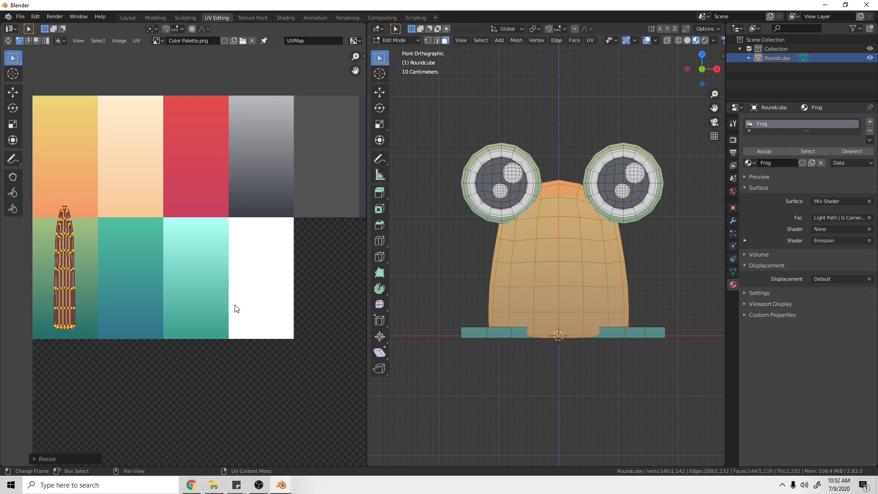
pyautogui.click(191, 289)
pyautogui.hotkey('alt', 'a')
pyautogui.press('l')
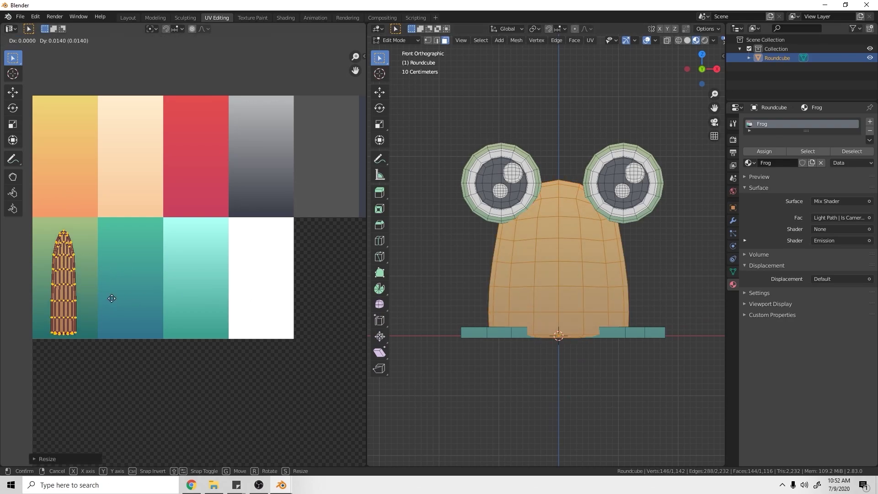
pyautogui.press('Tab')
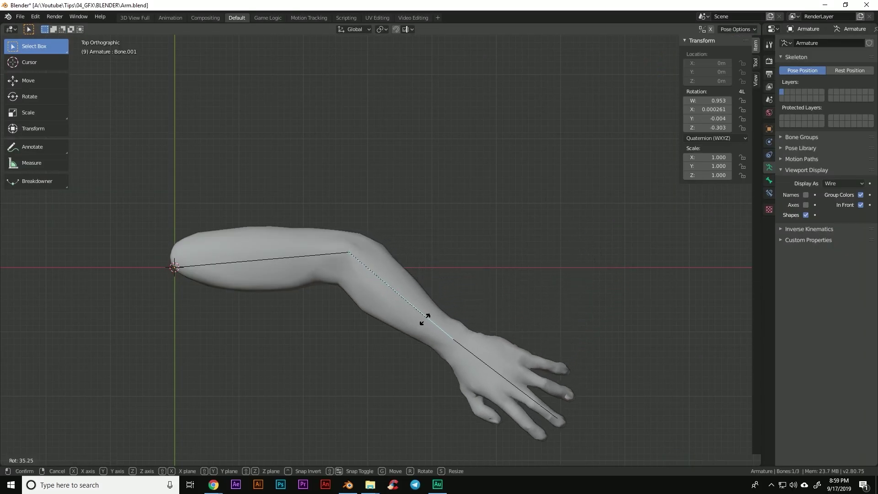
# Rotate the forearm bone in the top view to bend the arm model at the elbow
pyautogui.moveTo(374, 334)
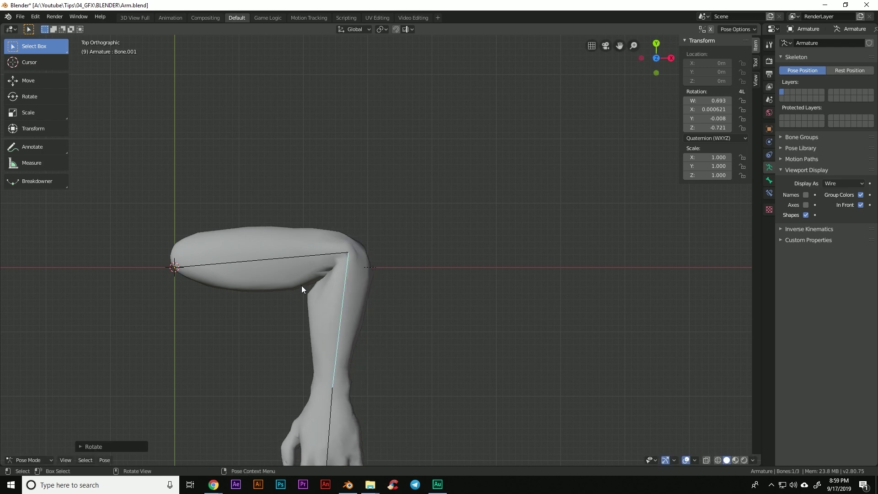
pyautogui.scroll(-3, 383, 192)
pyautogui.scroll(4, 388, 224)
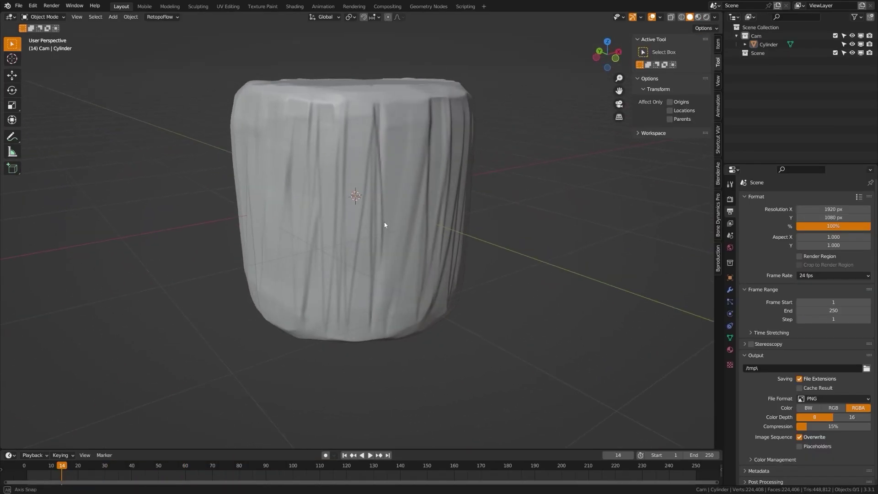
pyautogui.click(366, 234)
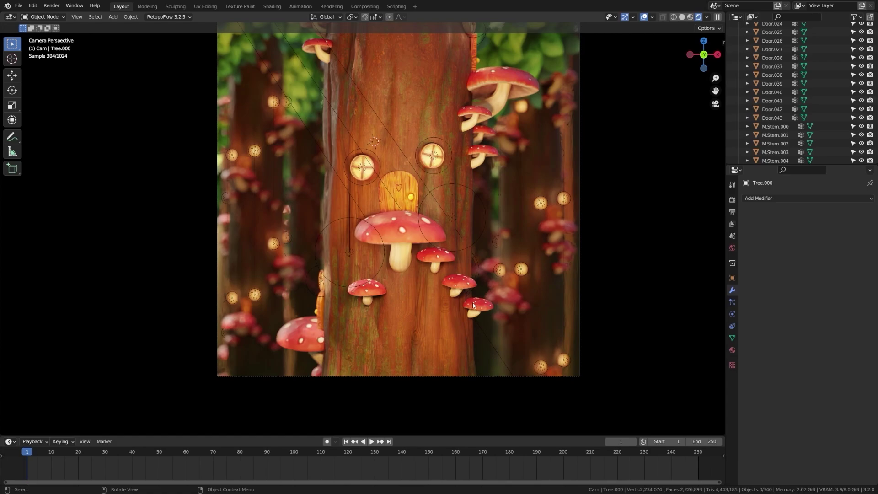
pyautogui.moveTo(458, 315); pyautogui.dragTo(403, 273, button='middle')
pyautogui.scroll(6, 403, 275)
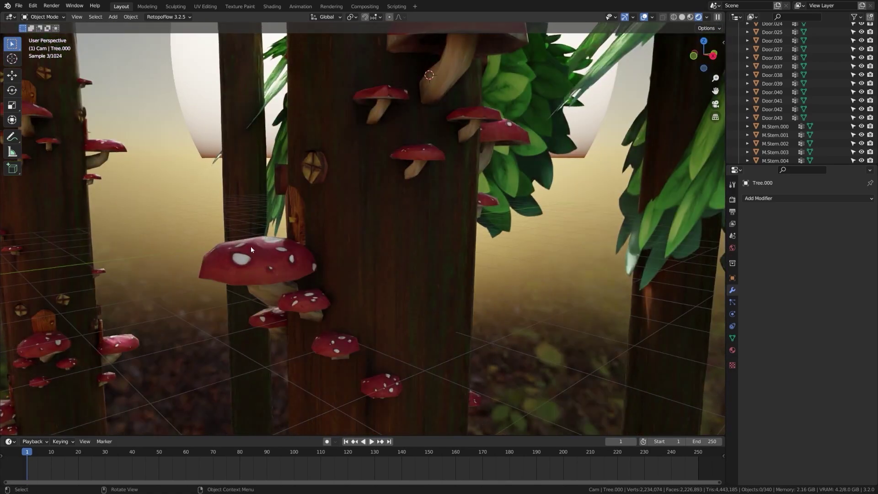